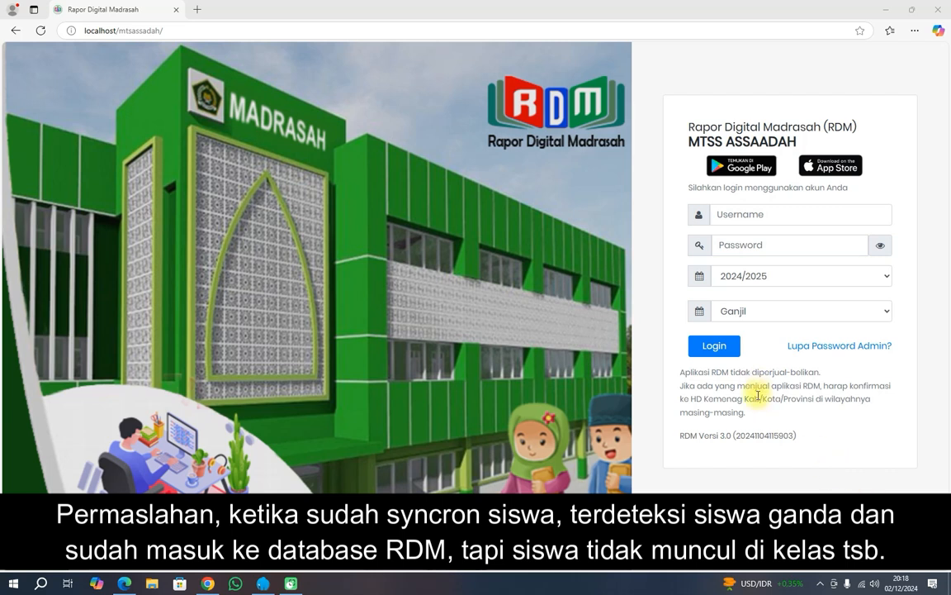
Log in with the saved admin username and password, then highlight the 1178-student total.
{"action": "left_click", "coordinate": [730, 219]}
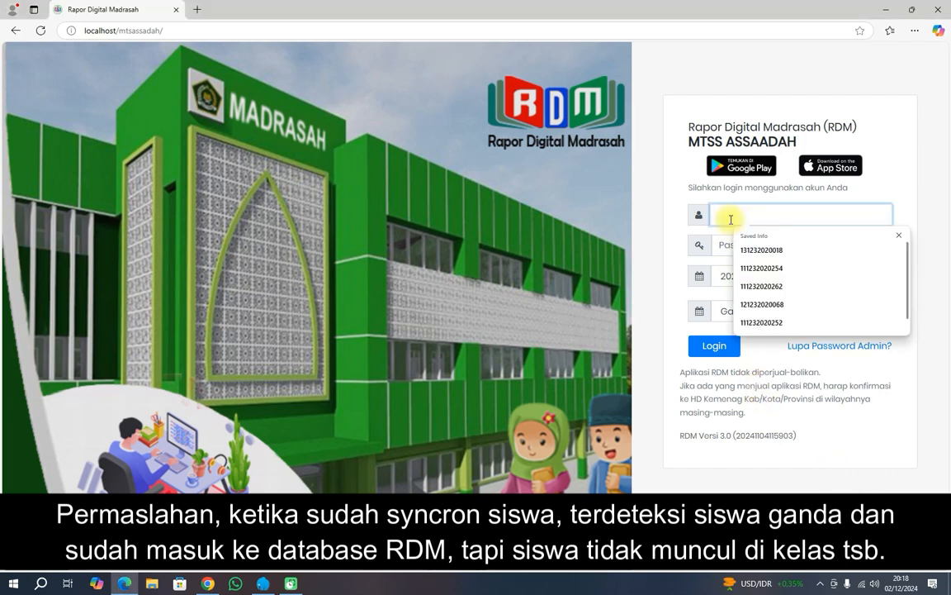
{"action": "key", "text": "ctrl+v"}
{"action": "left_click", "coordinate": [727, 244]}
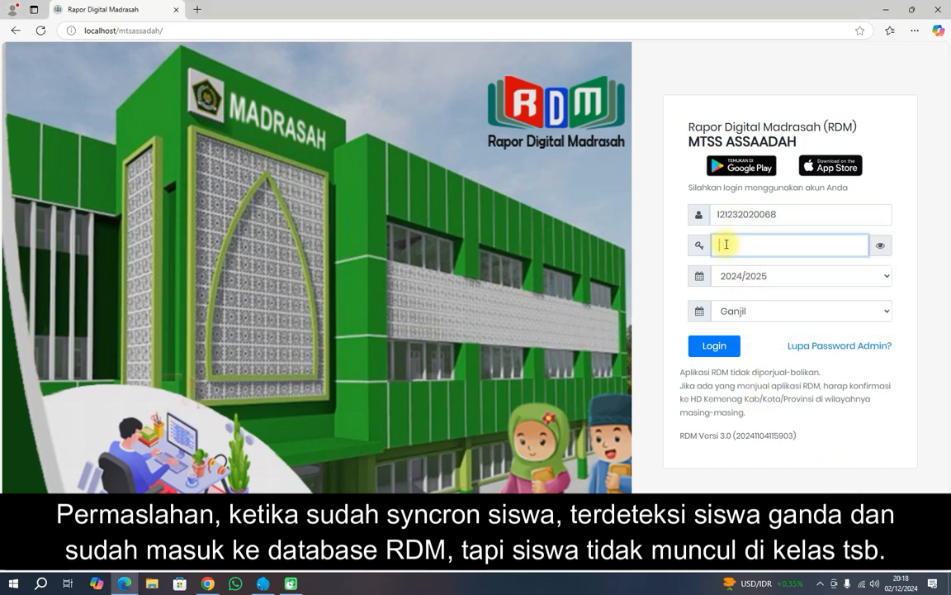
{"action": "type", "text": "••"}
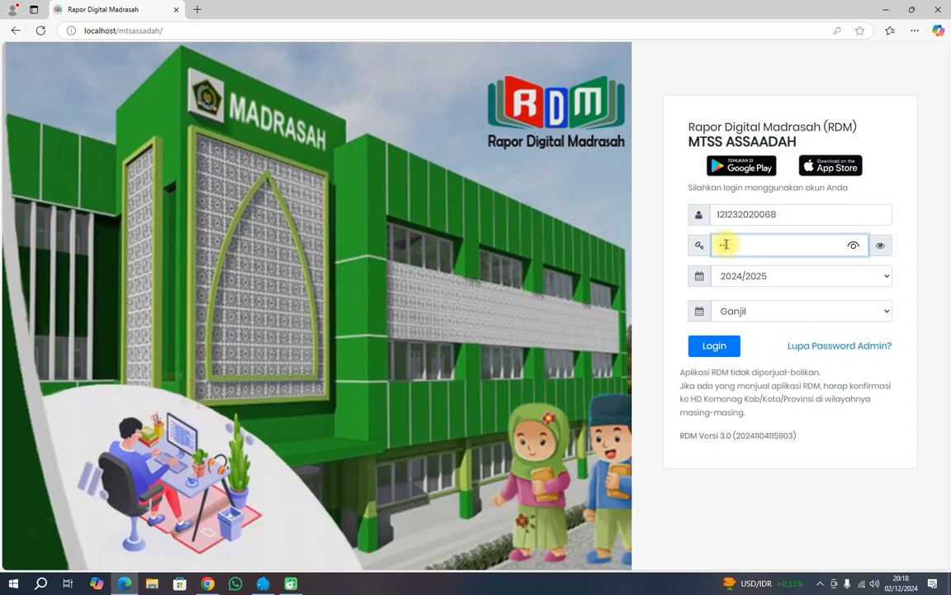
{"action": "type", "text": "•••••••"}
{"action": "left_click", "coordinate": [723, 341]}
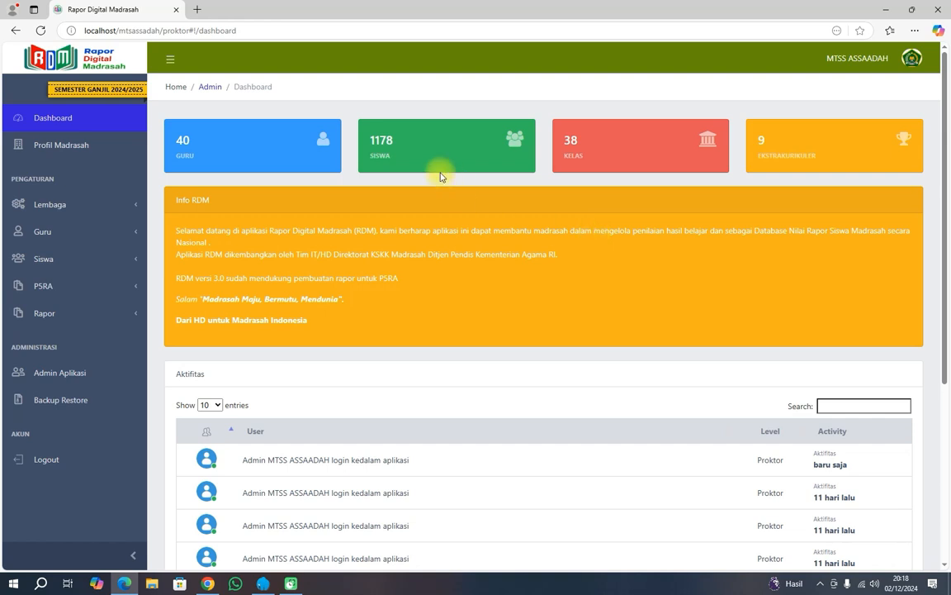
{"action": "left_click_drag", "start_coordinate": [371, 142], "coordinate": [394, 140]}
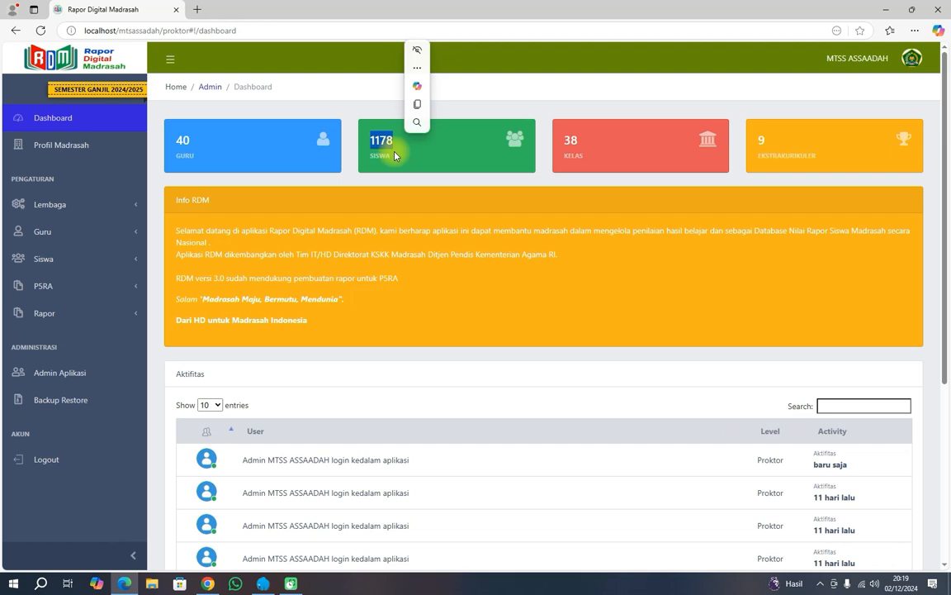
{"action": "left_click", "coordinate": [86, 261]}
Open Data Siswa filtered to Tingkat VII, Kelas VII.A, which lists no students.
{"action": "left_click", "coordinate": [72, 282]}
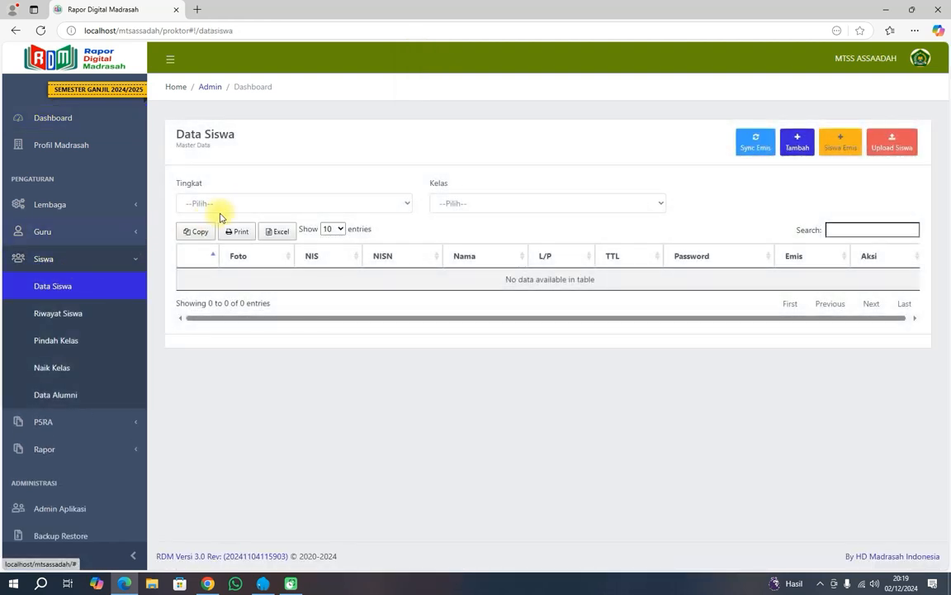
{"action": "left_click", "coordinate": [231, 207]}
{"action": "left_click", "coordinate": [218, 239]}
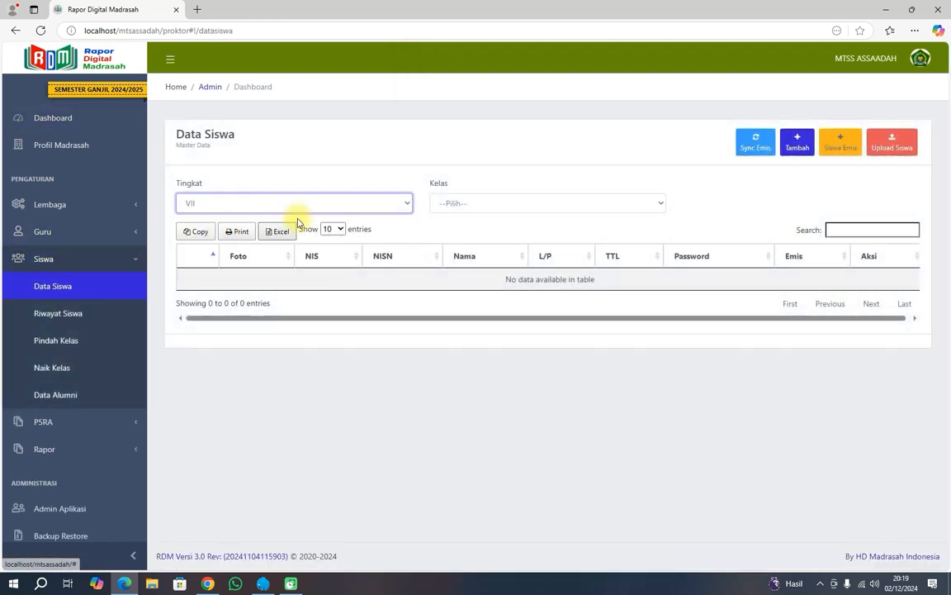
{"action": "left_click", "coordinate": [454, 203]}
{"action": "left_click", "coordinate": [461, 239]}
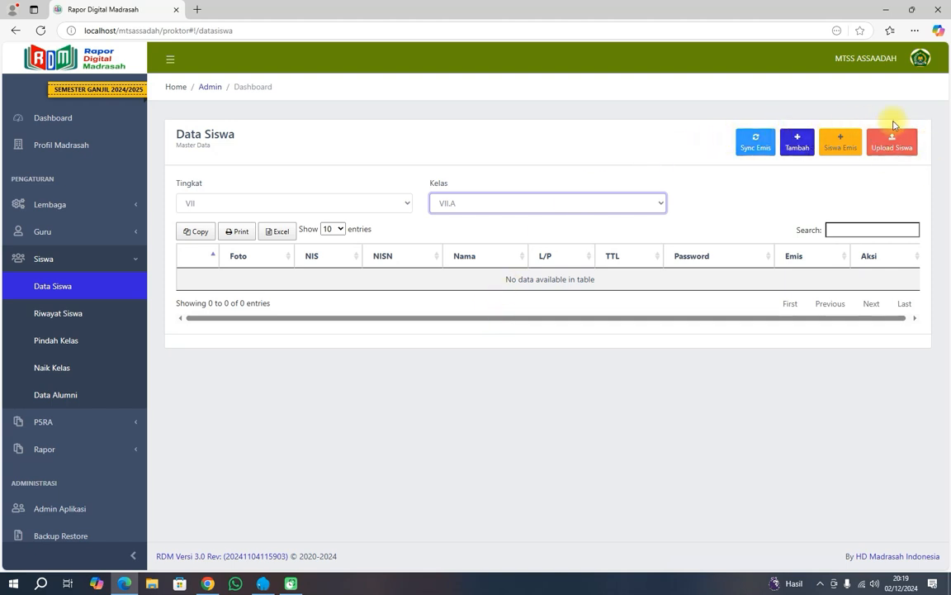
Run Sync Emis for Tingkat VII, Rombel RDM VII.A matched to Rombel Emis 7_A (32 siswa).
{"action": "left_click", "coordinate": [761, 152]}
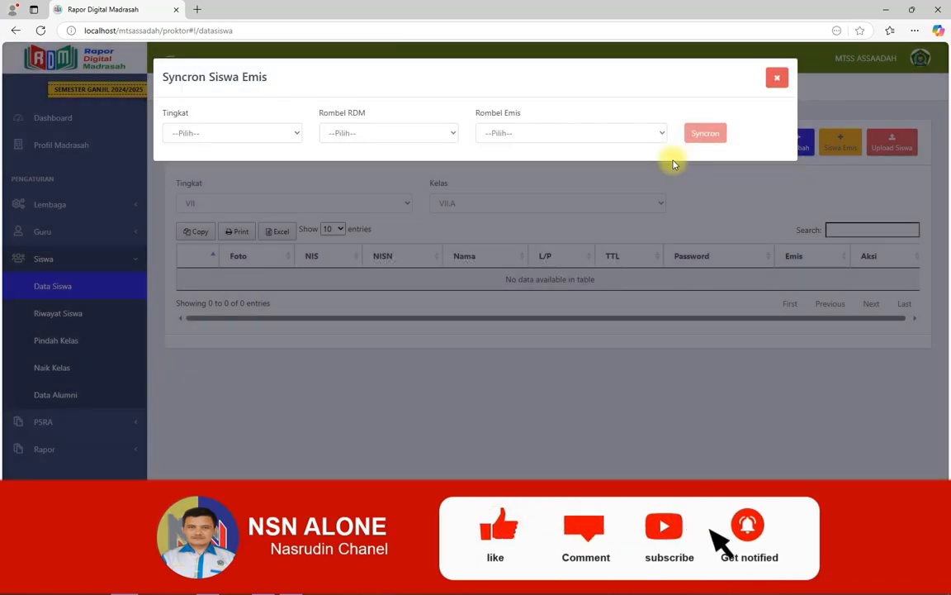
{"action": "left_click", "coordinate": [289, 134]}
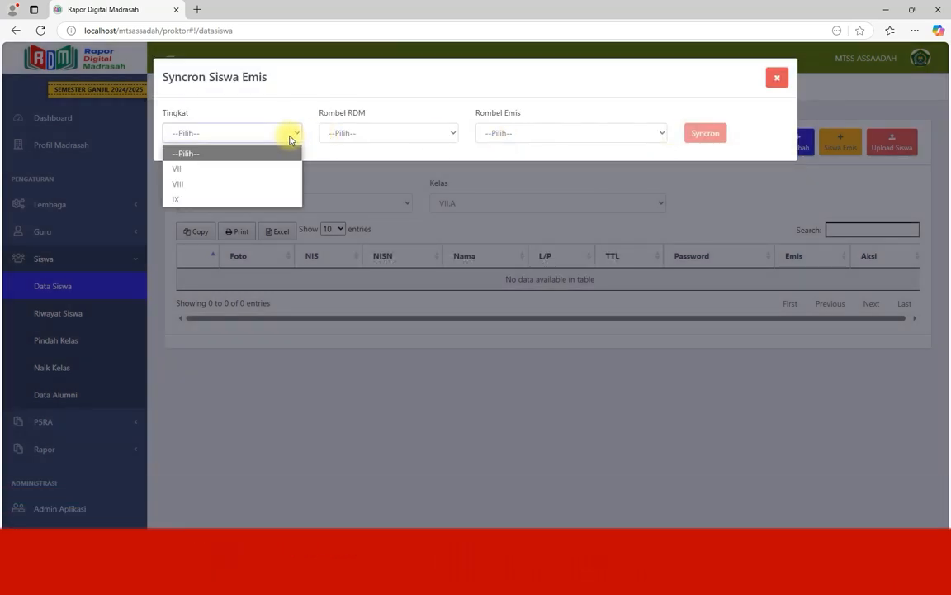
{"action": "left_click", "coordinate": [275, 168]}
{"action": "left_click", "coordinate": [361, 134]}
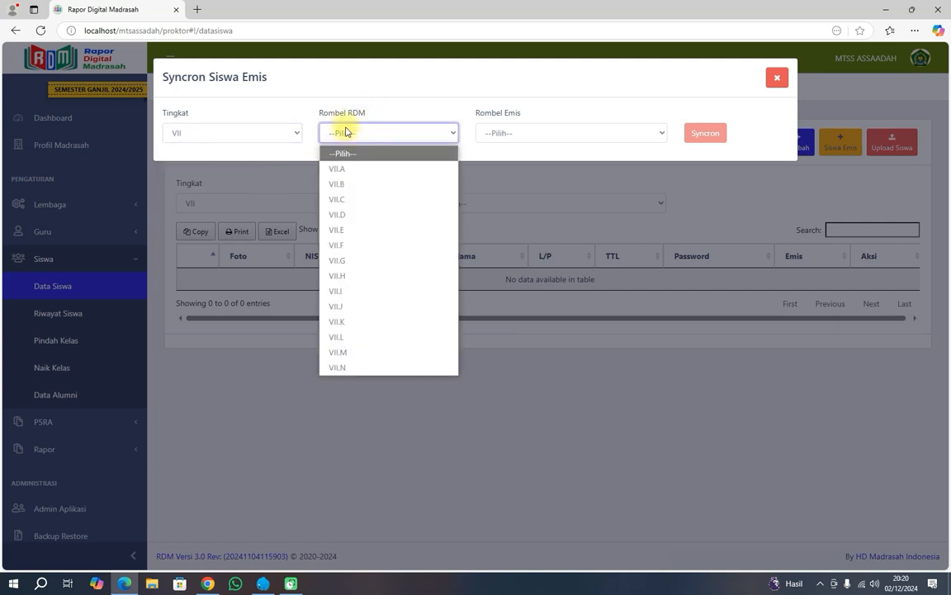
{"action": "left_click", "coordinate": [348, 169]}
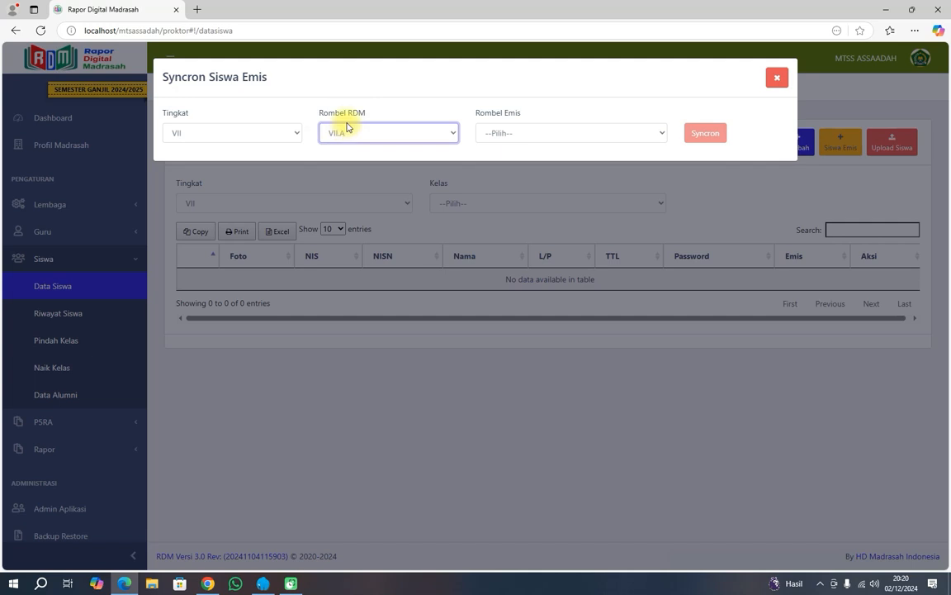
{"action": "left_click", "coordinate": [502, 136]}
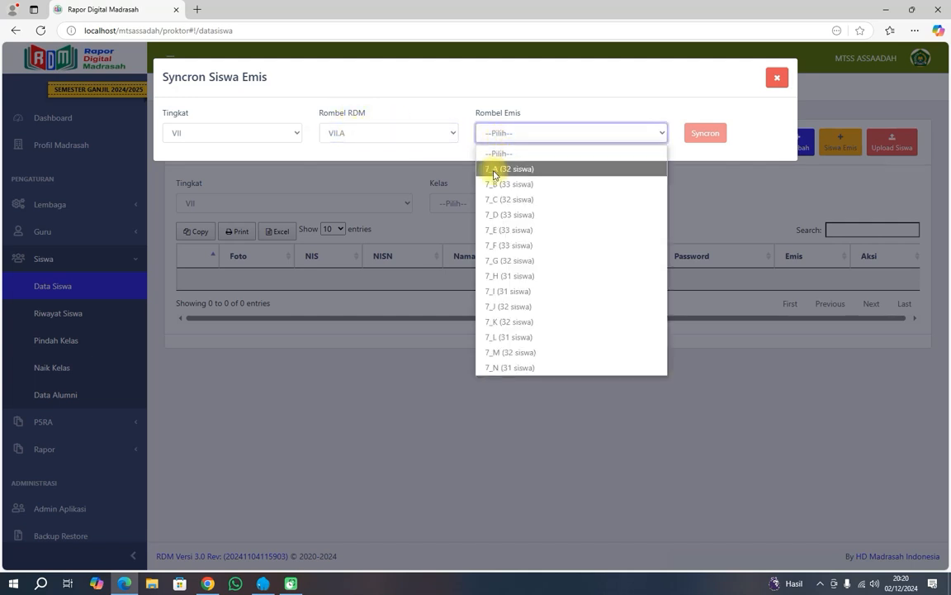
{"action": "left_click", "coordinate": [520, 170]}
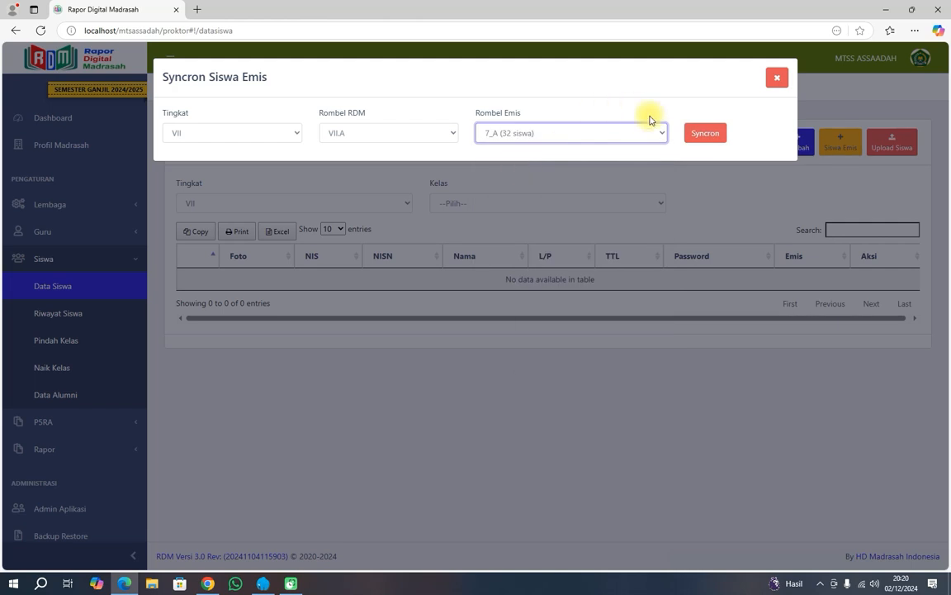
{"action": "left_click", "coordinate": [705, 135]}
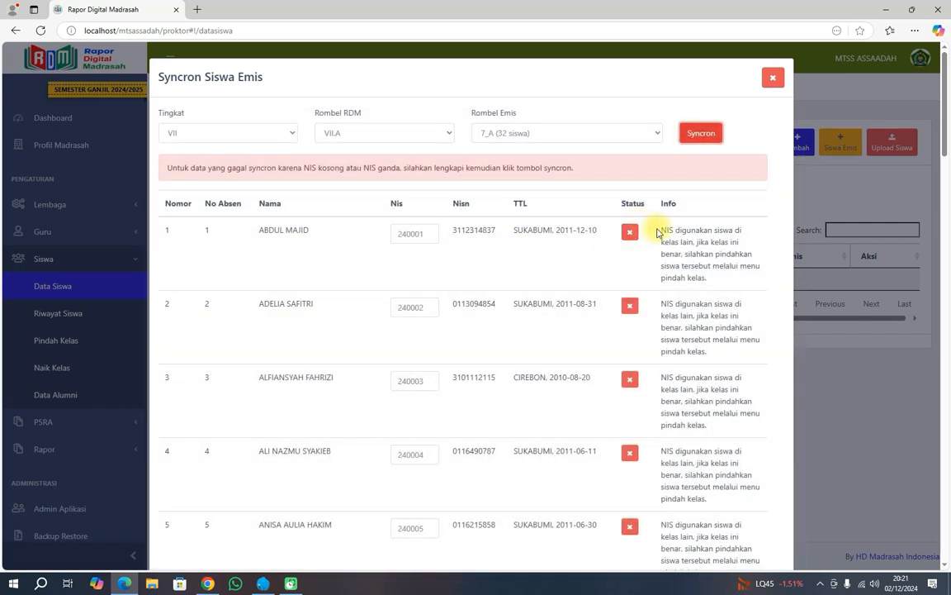
Highlight the first student's failure explanation and name in the sync results.
{"action": "left_click_drag", "start_coordinate": [665, 231], "coordinate": [748, 279]}
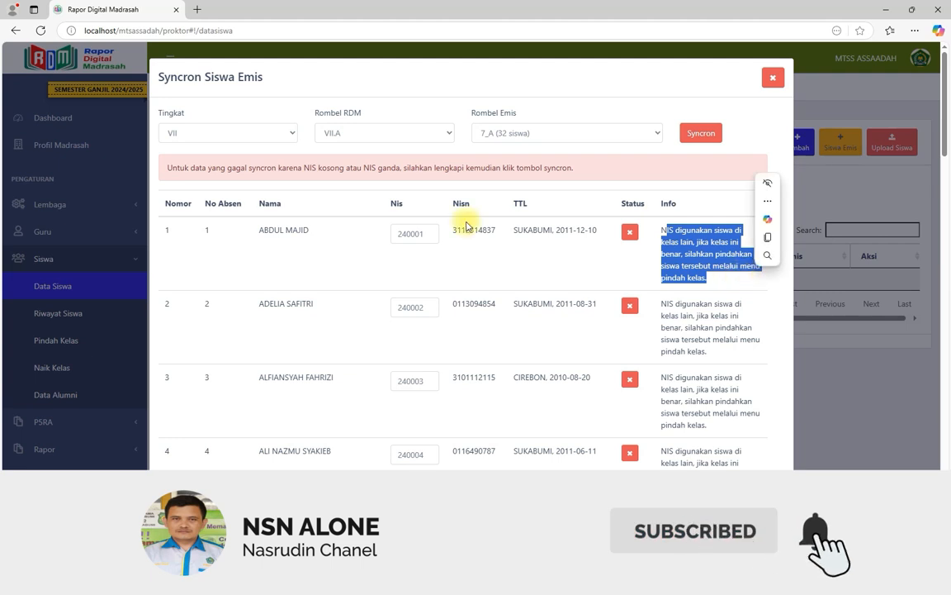
{"action": "left_click_drag", "start_coordinate": [258, 233], "coordinate": [319, 206]}
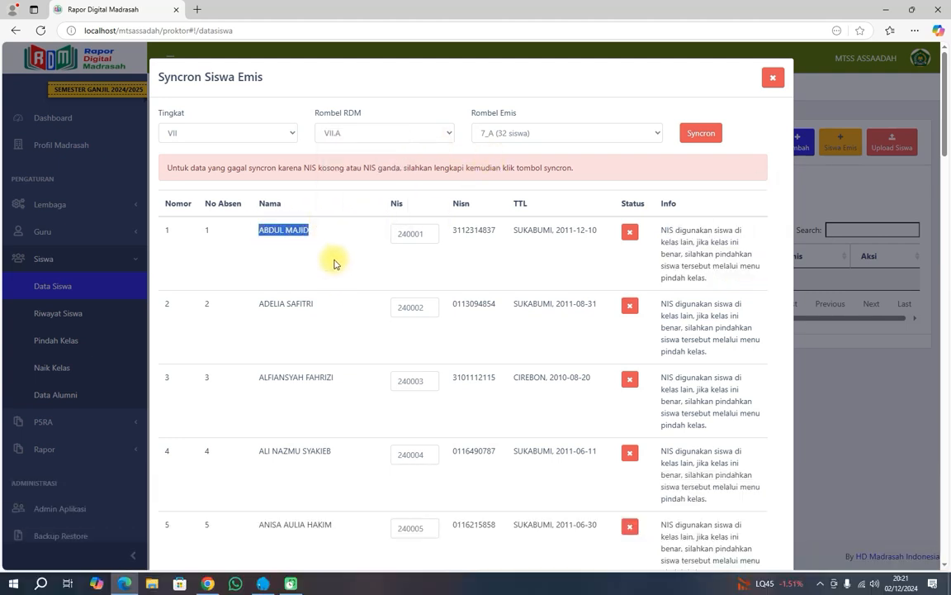
{"action": "left_click", "coordinate": [310, 236]}
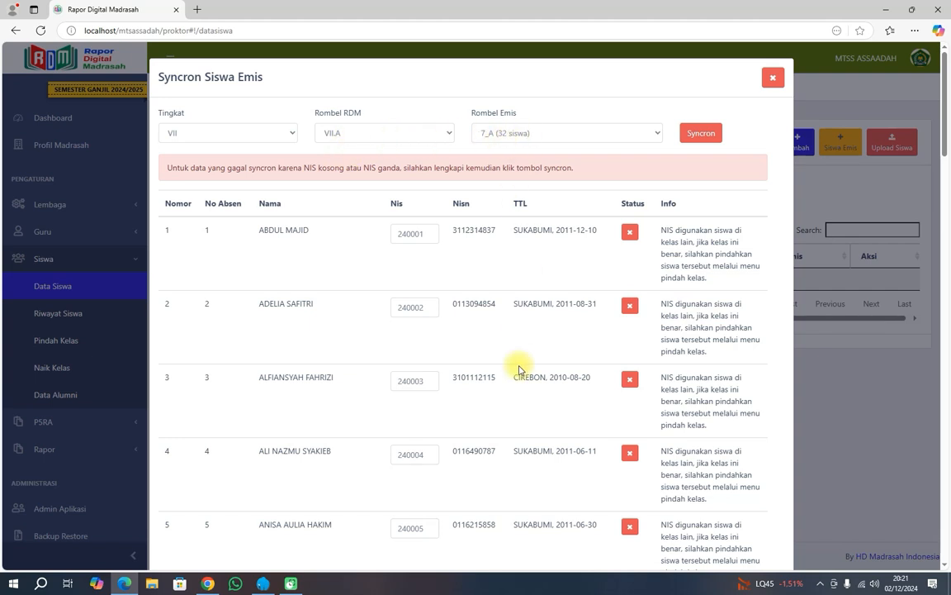
Scroll through the result table to check every student's NIS-already-used failure.
{"action": "scroll", "coordinate": [519, 369], "scroll_direction": "down", "scroll_amount": 10}
{"action": "scroll", "coordinate": [518, 369], "scroll_direction": "down", "scroll_amount": 14}
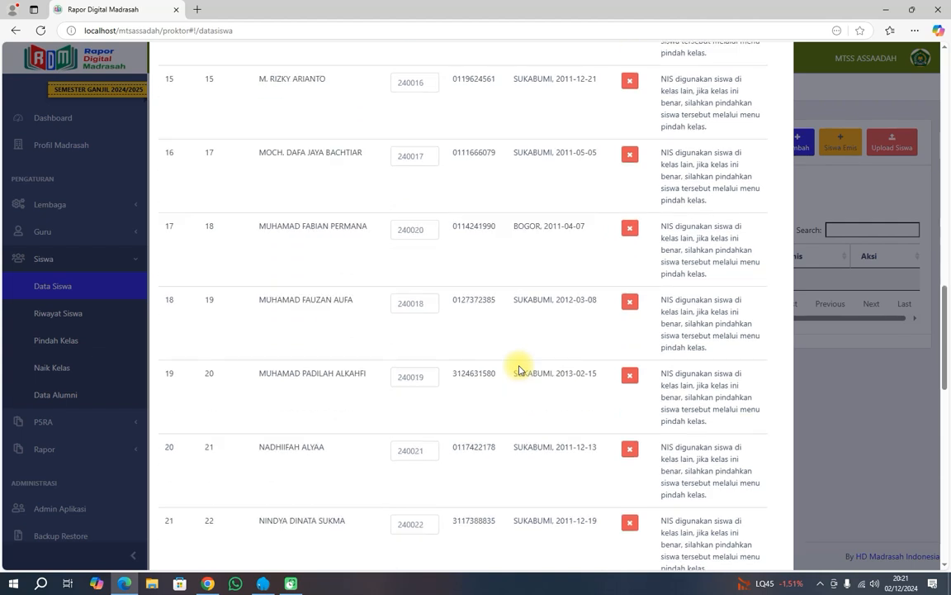
{"action": "scroll", "coordinate": [518, 369], "scroll_direction": "down", "scroll_amount": 2}
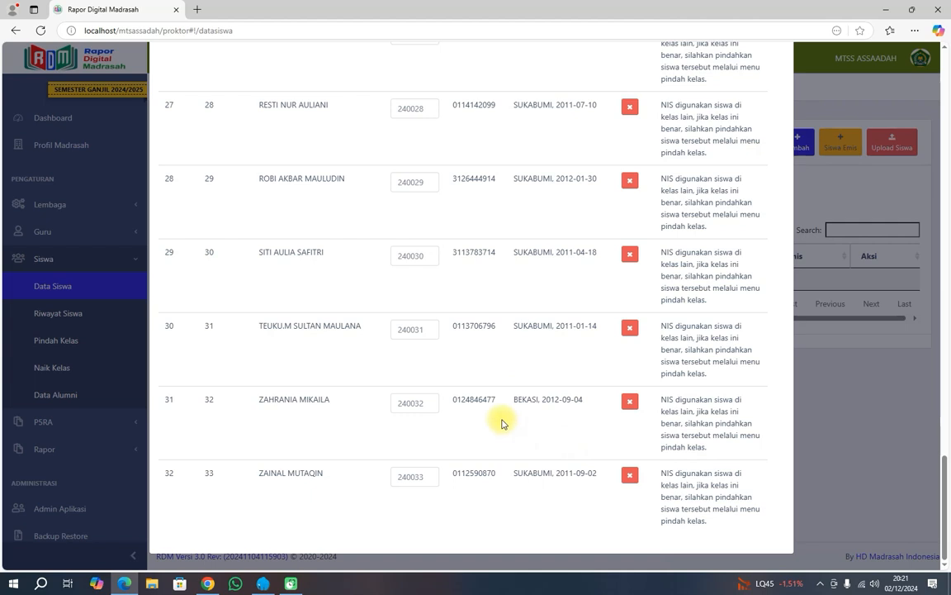
{"action": "scroll", "coordinate": [502, 419], "scroll_direction": "up", "scroll_amount": 11}
{"action": "scroll", "coordinate": [502, 419], "scroll_direction": "up", "scroll_amount": 15}
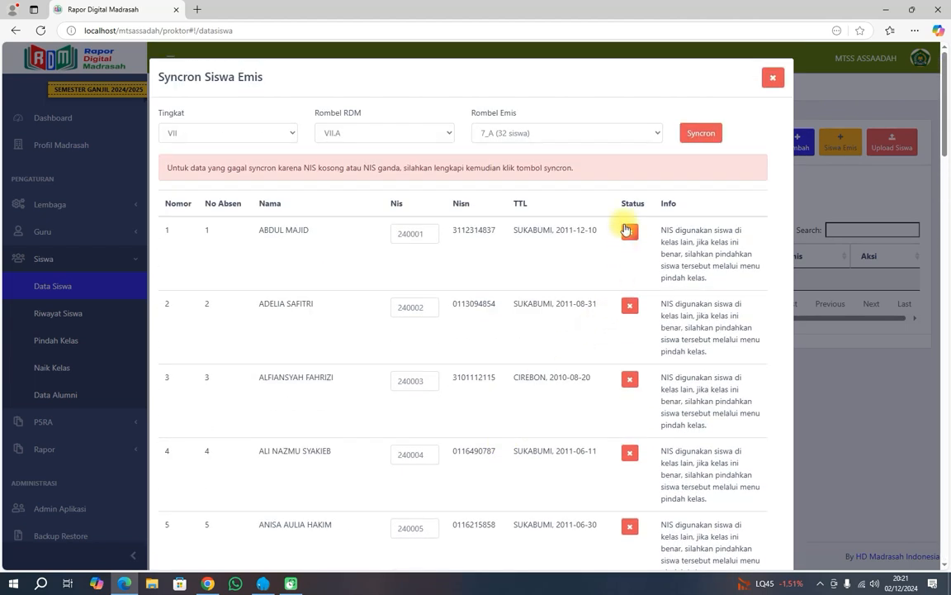
{"action": "scroll", "coordinate": [472, 393], "scroll_direction": "down", "scroll_amount": 10}
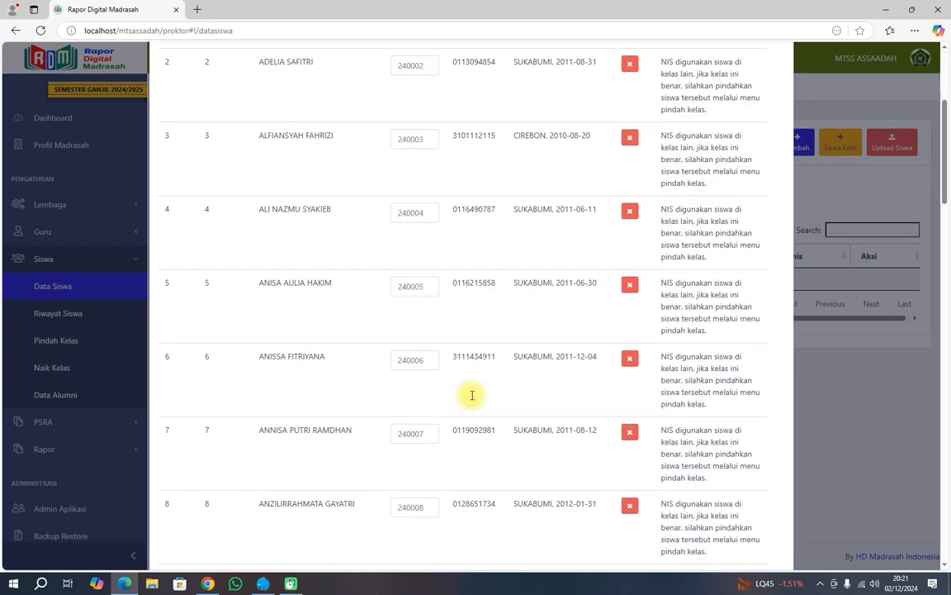
{"action": "scroll", "coordinate": [472, 400], "scroll_direction": "down", "scroll_amount": 10}
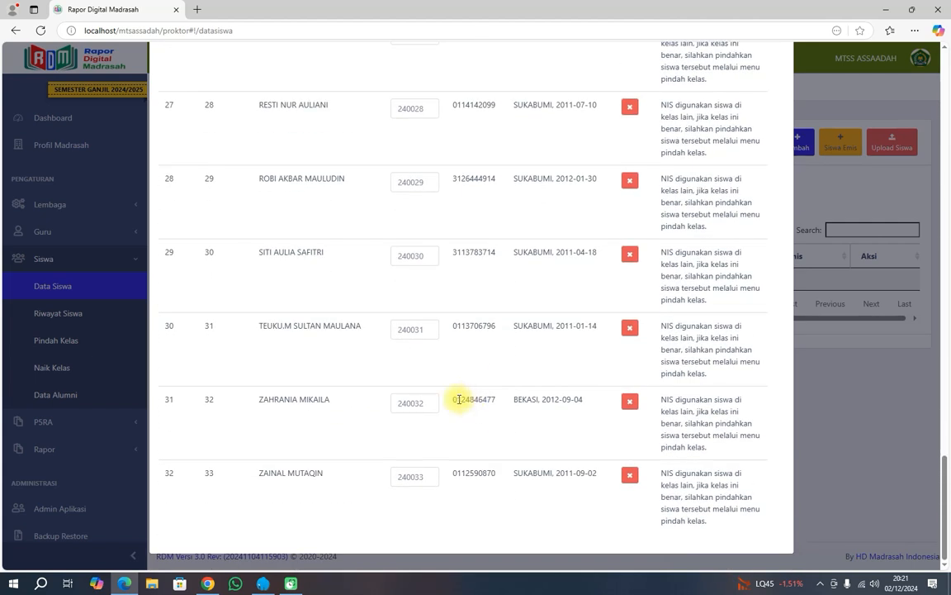
{"action": "scroll", "coordinate": [461, 402], "scroll_direction": "up", "scroll_amount": 15}
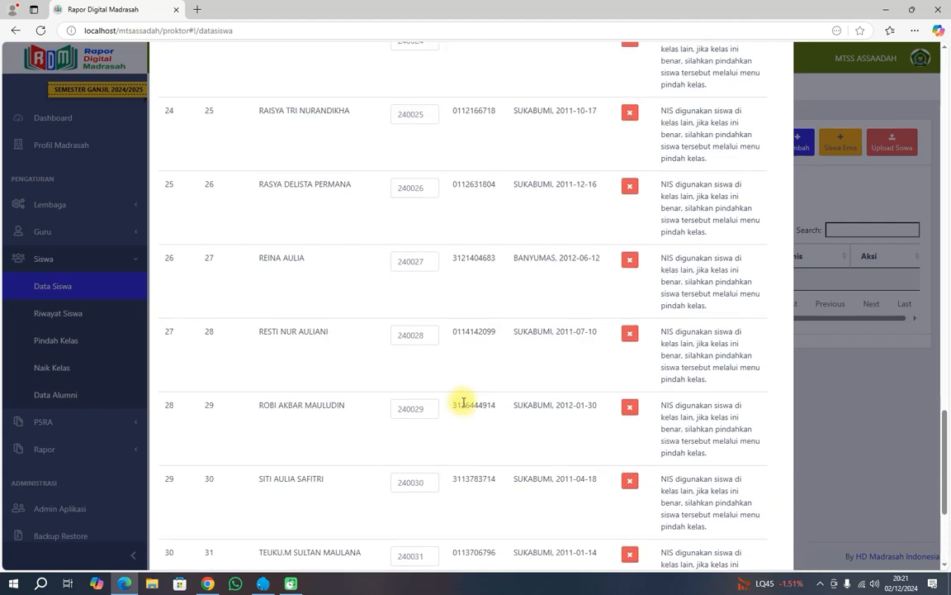
{"action": "scroll", "coordinate": [463, 405], "scroll_direction": "up", "scroll_amount": 8}
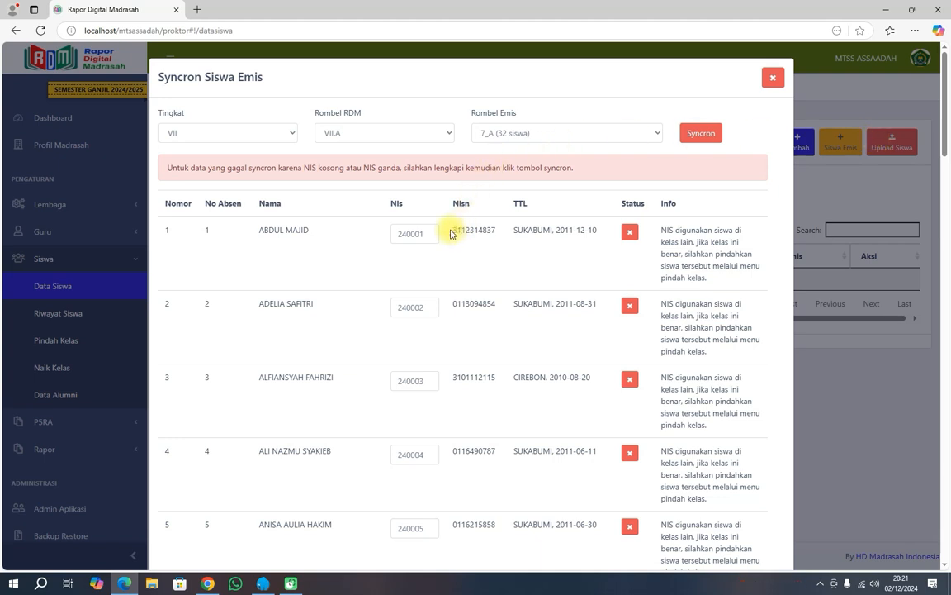
Highlight the first student's NISN and the failed-sync notice.
{"action": "left_click_drag", "start_coordinate": [453, 229], "coordinate": [499, 235]}
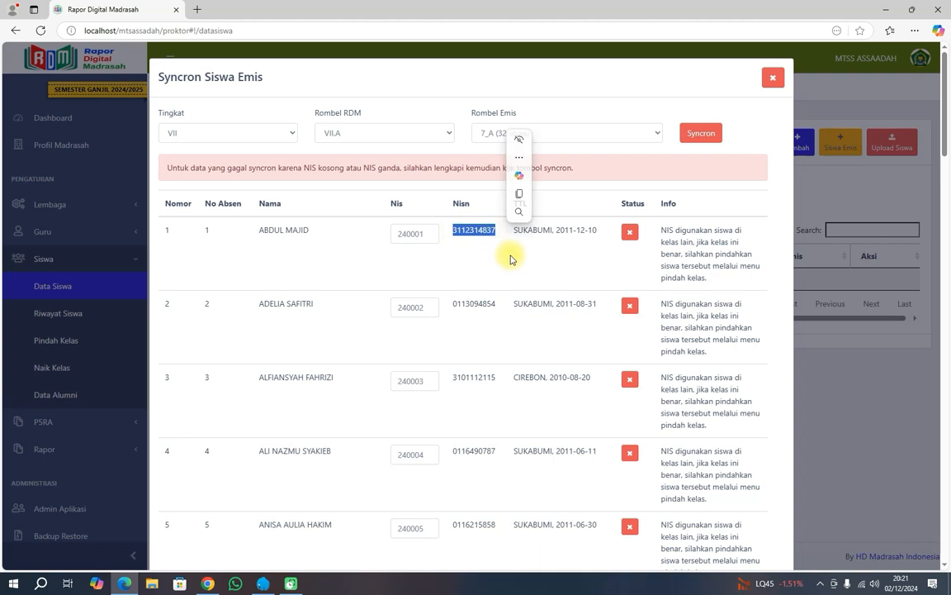
{"action": "left_click", "coordinate": [510, 258]}
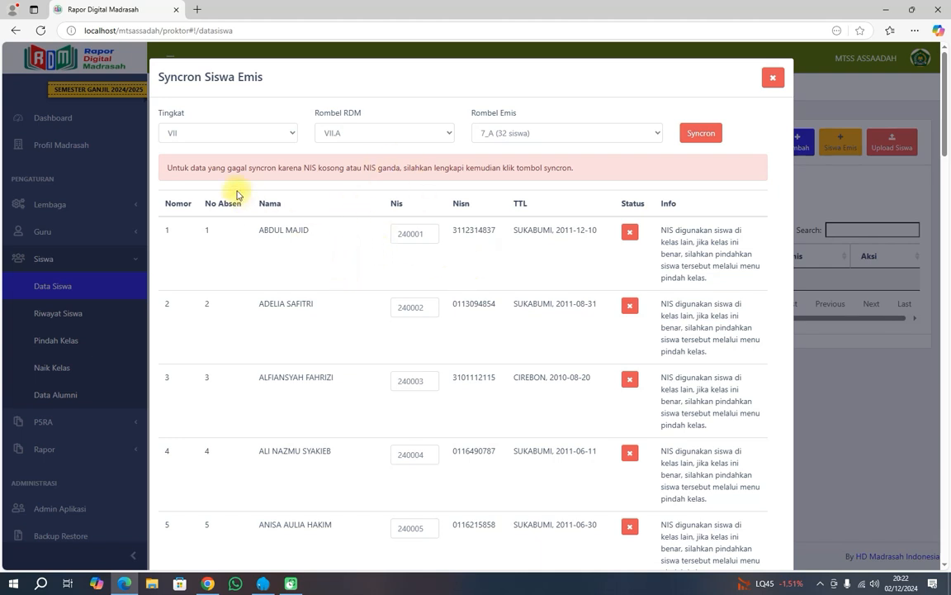
{"action": "left_click_drag", "start_coordinate": [169, 166], "coordinate": [399, 167]}
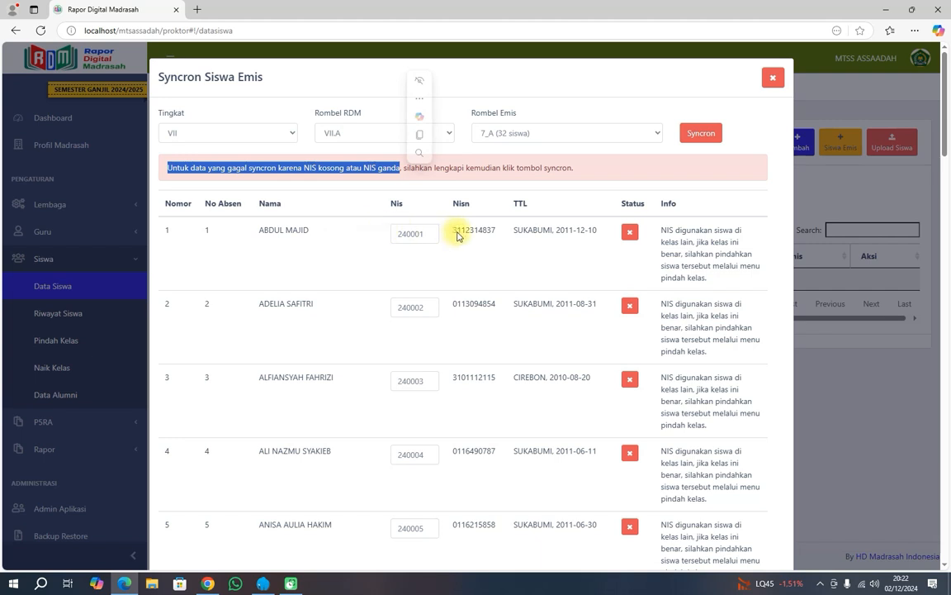
{"action": "left_click", "coordinate": [403, 167]}
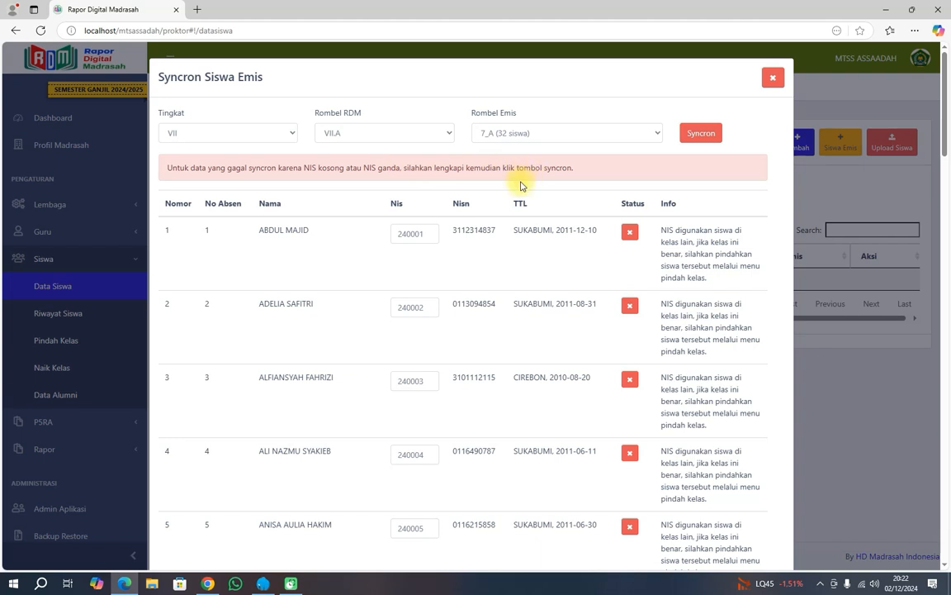
Point out NIS 240001 and its full failure explanation, then close the sync dialog.
{"action": "left_click", "coordinate": [397, 233]}
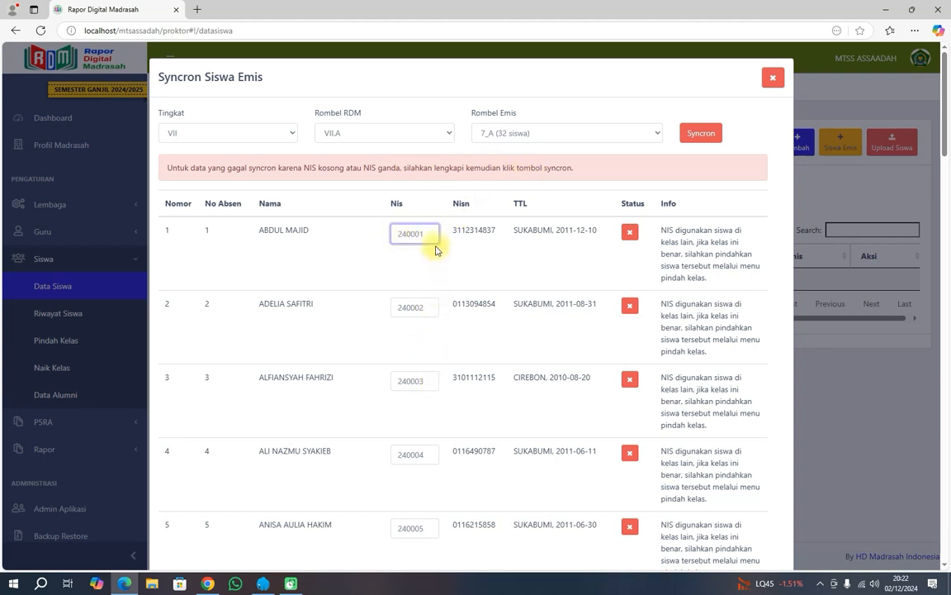
{"action": "left_click_drag", "start_coordinate": [431, 234], "coordinate": [497, 234]}
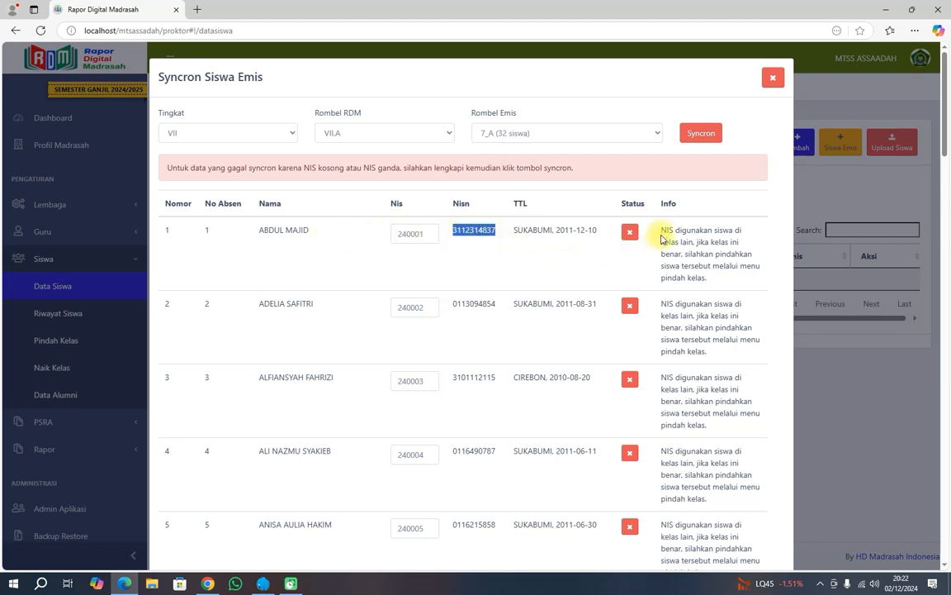
{"action": "left_click_drag", "start_coordinate": [662, 228], "coordinate": [714, 283]}
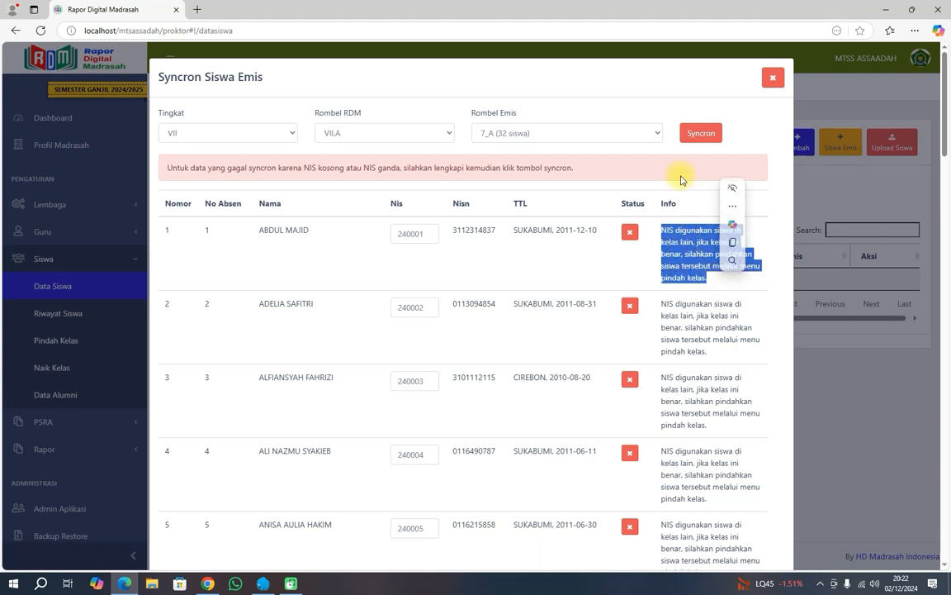
{"action": "left_click", "coordinate": [774, 78]}
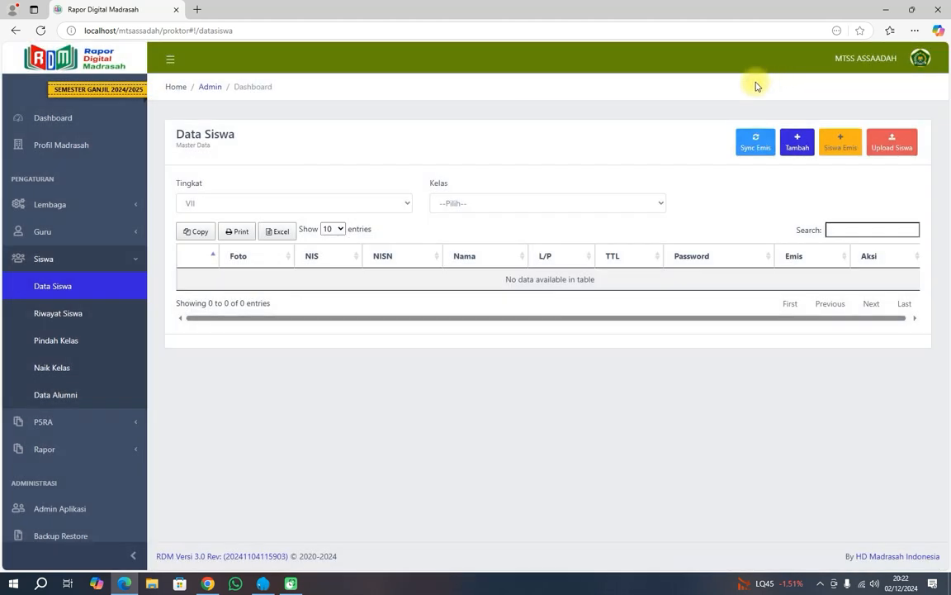
Confirm Data Siswa for grade VII, class VII.A is empty, then go to Pindah Kelas.
{"action": "left_click", "coordinate": [279, 206]}
{"action": "left_click", "coordinate": [250, 237]}
{"action": "left_click", "coordinate": [486, 208]}
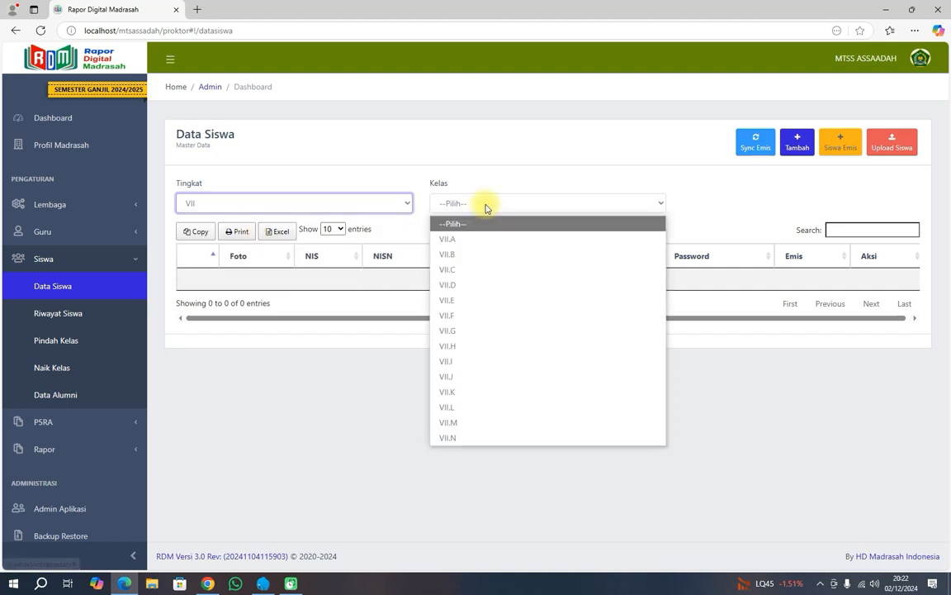
{"action": "left_click", "coordinate": [461, 238]}
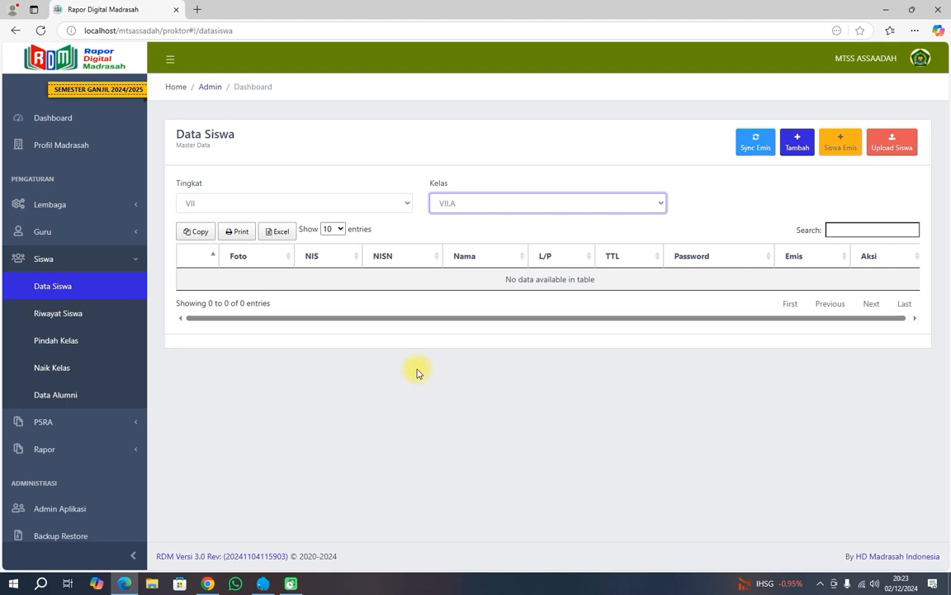
{"action": "left_click", "coordinate": [75, 343]}
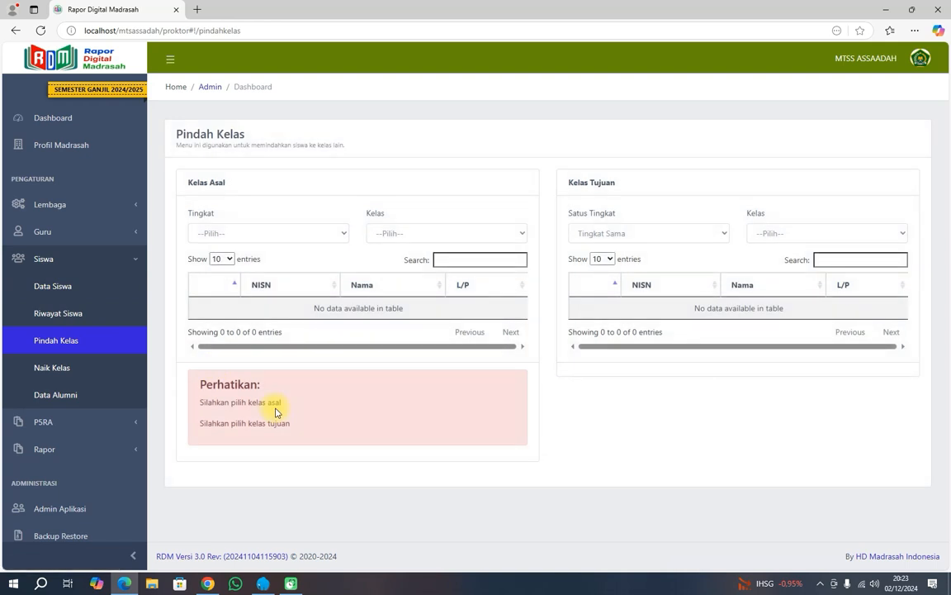
Set the Kelas Asal to grade VII, Tanpa Kelas, listing the 32 classless students.
{"action": "left_click", "coordinate": [291, 236]}
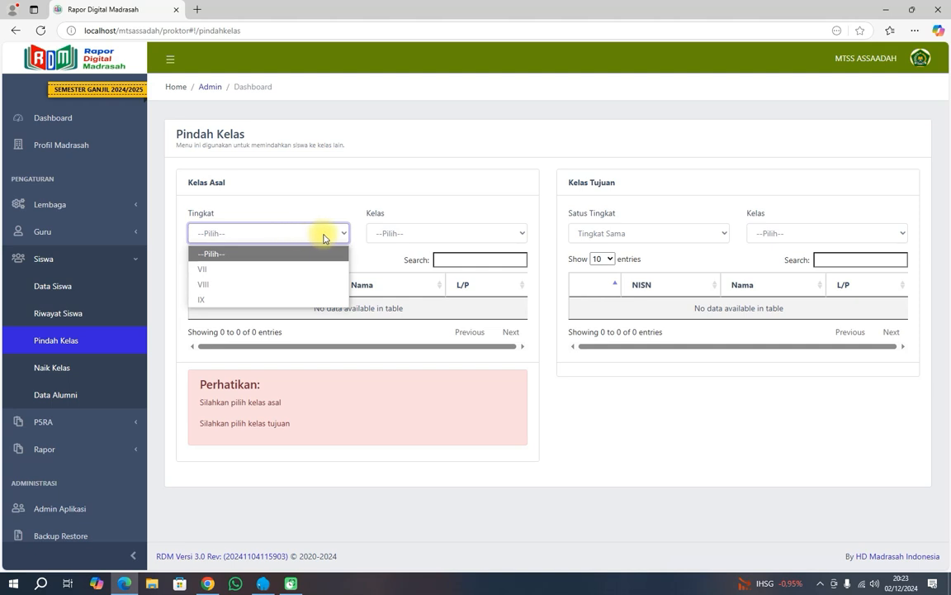
{"action": "left_click", "coordinate": [255, 270]}
{"action": "left_click", "coordinate": [398, 239]}
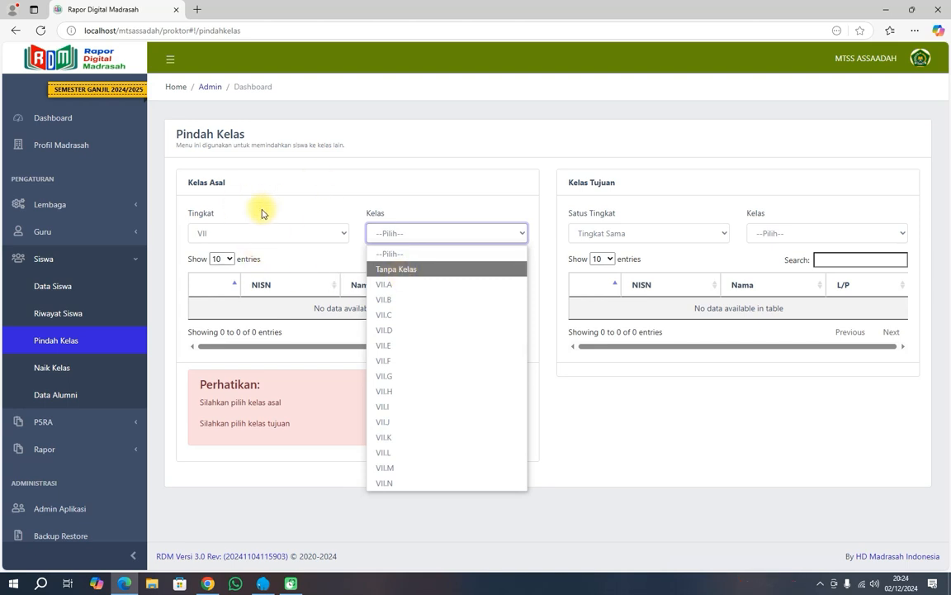
{"action": "left_click", "coordinate": [247, 237]}
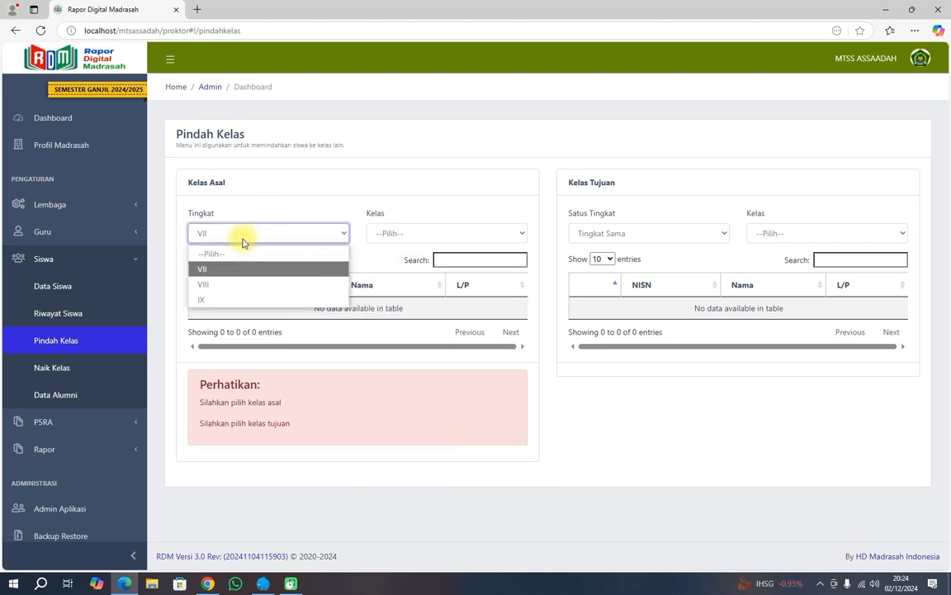
{"action": "left_click", "coordinate": [237, 268]}
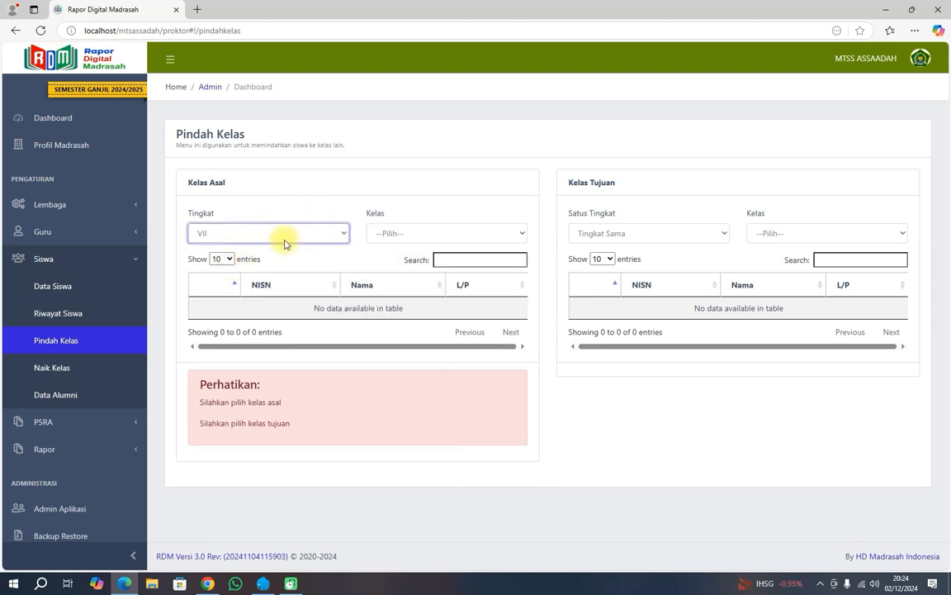
{"action": "left_click", "coordinate": [388, 234]}
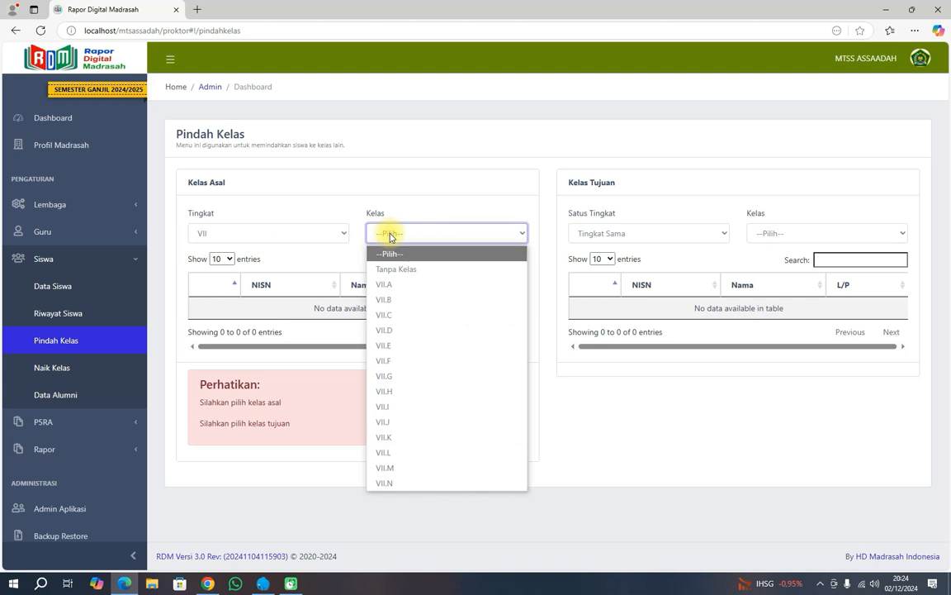
{"action": "left_click", "coordinate": [397, 285]}
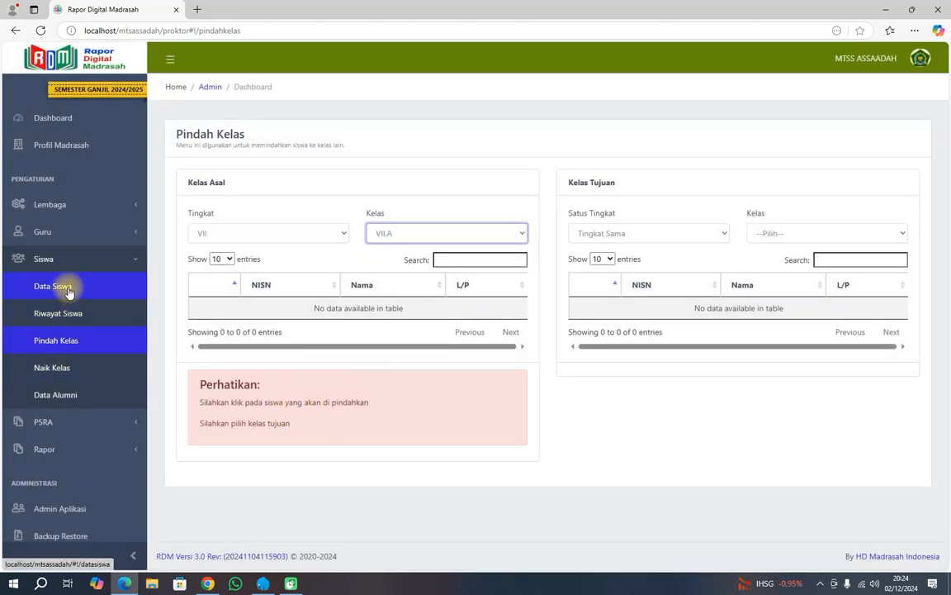
{"action": "left_click", "coordinate": [408, 234]}
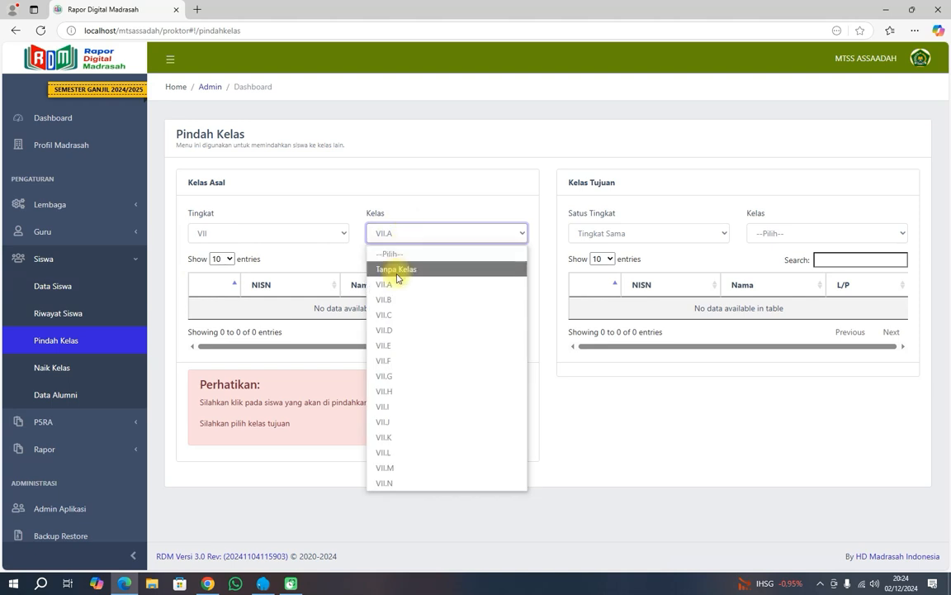
{"action": "left_click", "coordinate": [397, 271]}
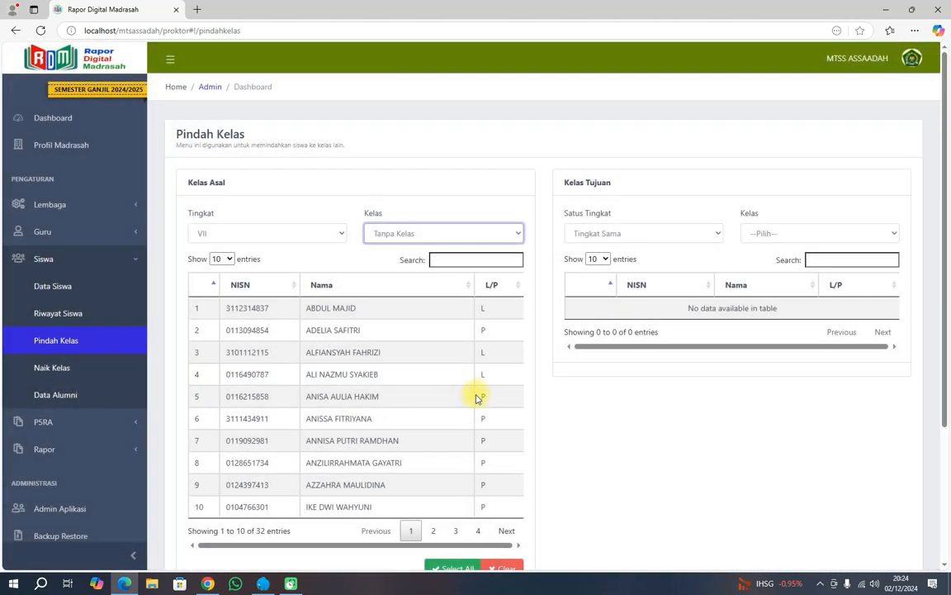
{"action": "scroll", "coordinate": [412, 397], "scroll_direction": "down", "scroll_amount": 3}
{"action": "scroll", "coordinate": [414, 399], "scroll_direction": "up", "scroll_amount": 2}
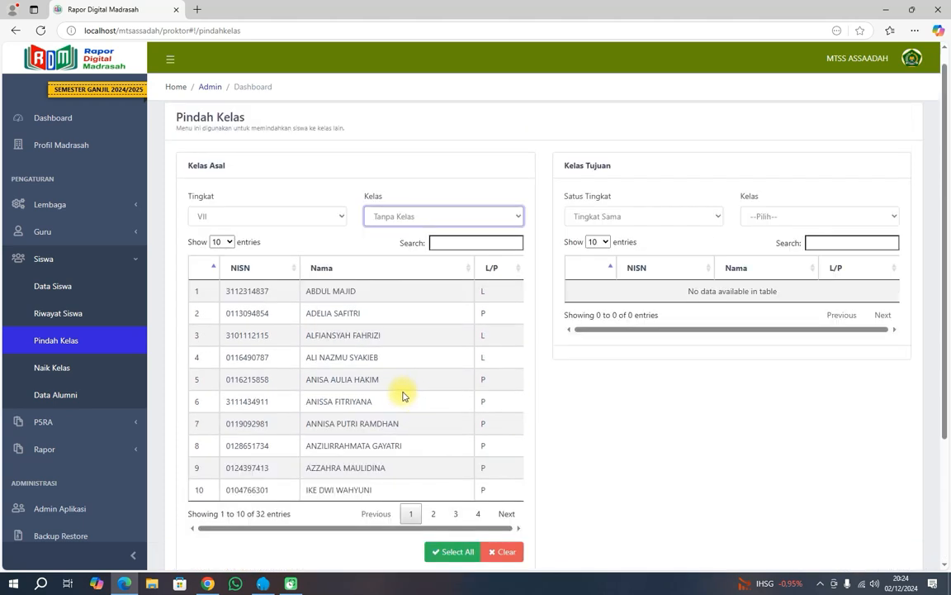
{"action": "left_click", "coordinate": [63, 285]}
Compare grade VII classes VII.A, VII.B and VII.C in Data Siswa, ending on empty VII.A.
{"action": "left_click", "coordinate": [290, 205]}
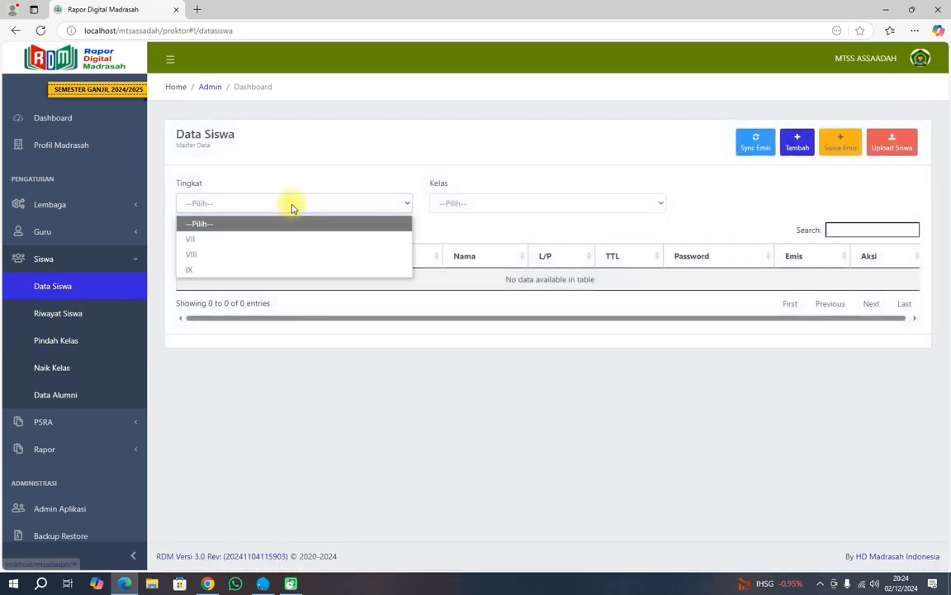
{"action": "left_click", "coordinate": [274, 241]}
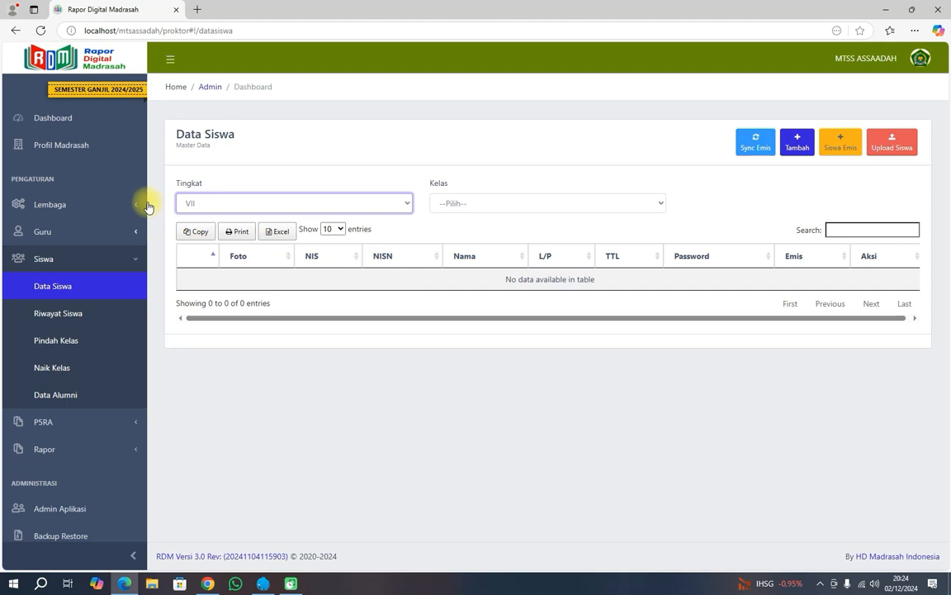
{"action": "left_click", "coordinate": [455, 201]}
{"action": "left_click", "coordinate": [465, 239]}
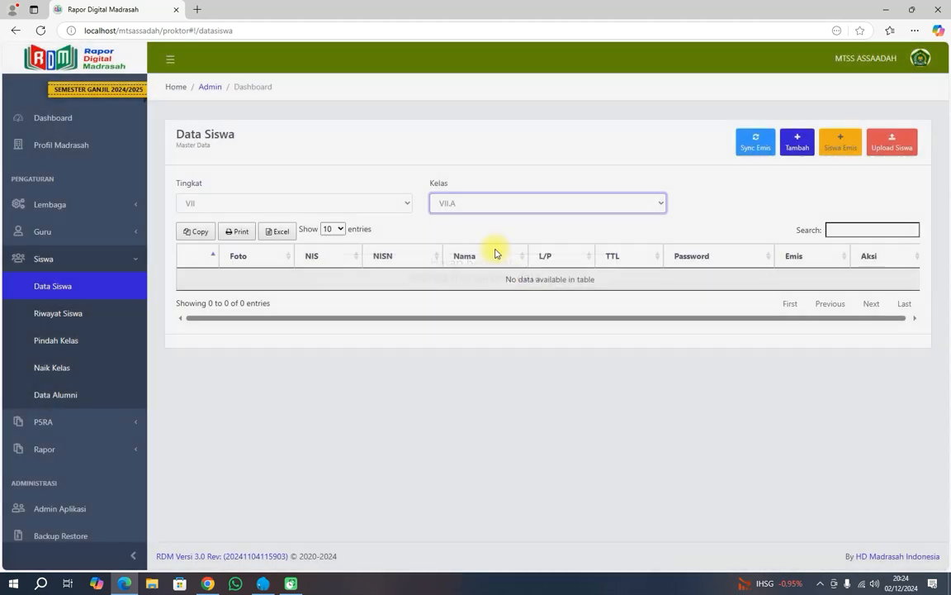
{"action": "left_click", "coordinate": [488, 204]}
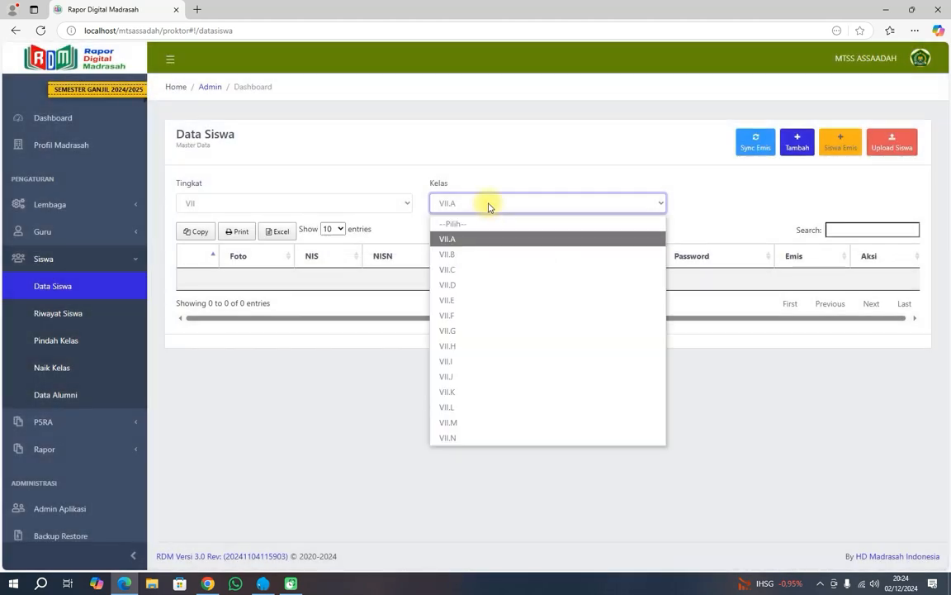
{"action": "left_click", "coordinate": [467, 252]}
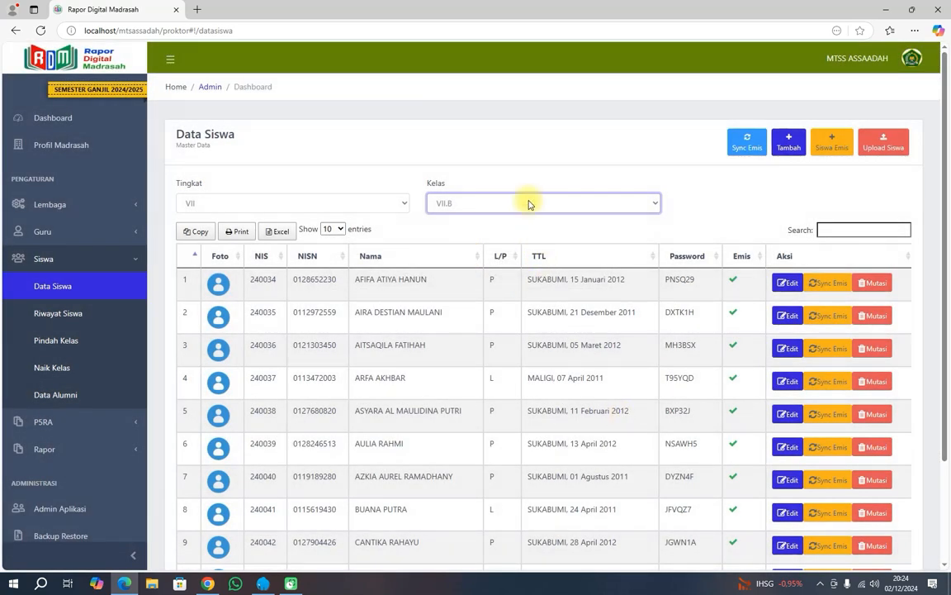
{"action": "left_click", "coordinate": [479, 202]}
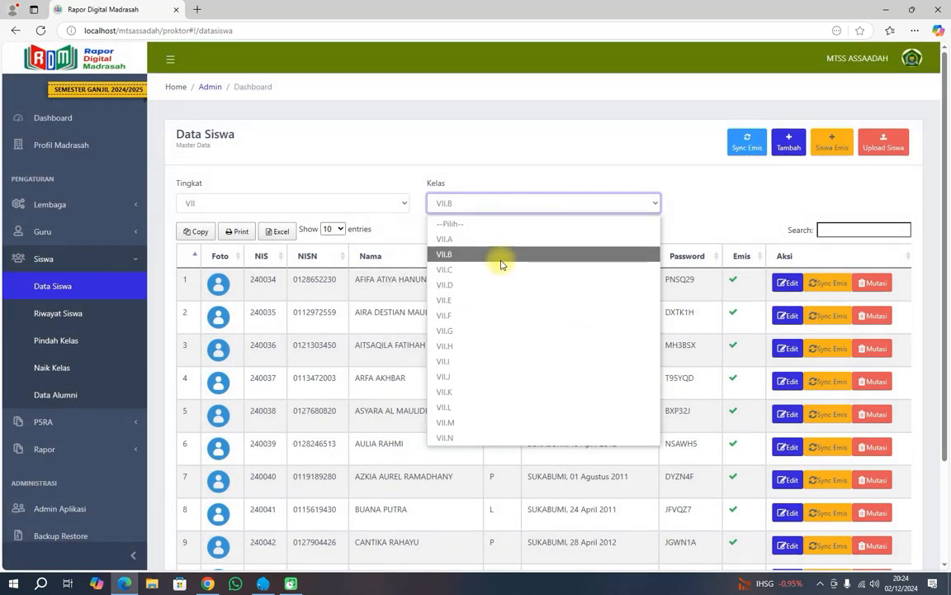
{"action": "left_click", "coordinate": [499, 269]}
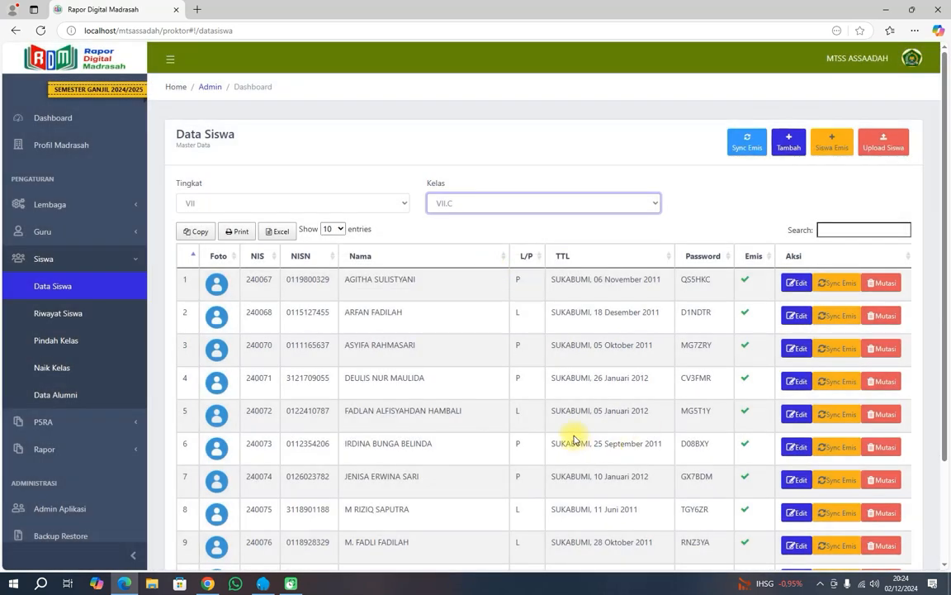
{"action": "left_click", "coordinate": [535, 205]}
{"action": "left_click", "coordinate": [512, 239]}
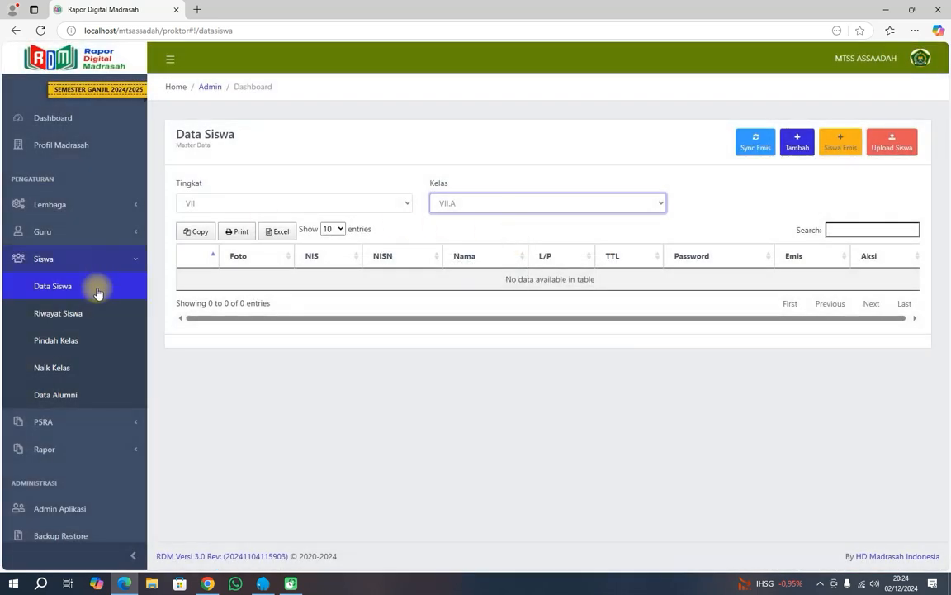
{"action": "left_click", "coordinate": [63, 339]}
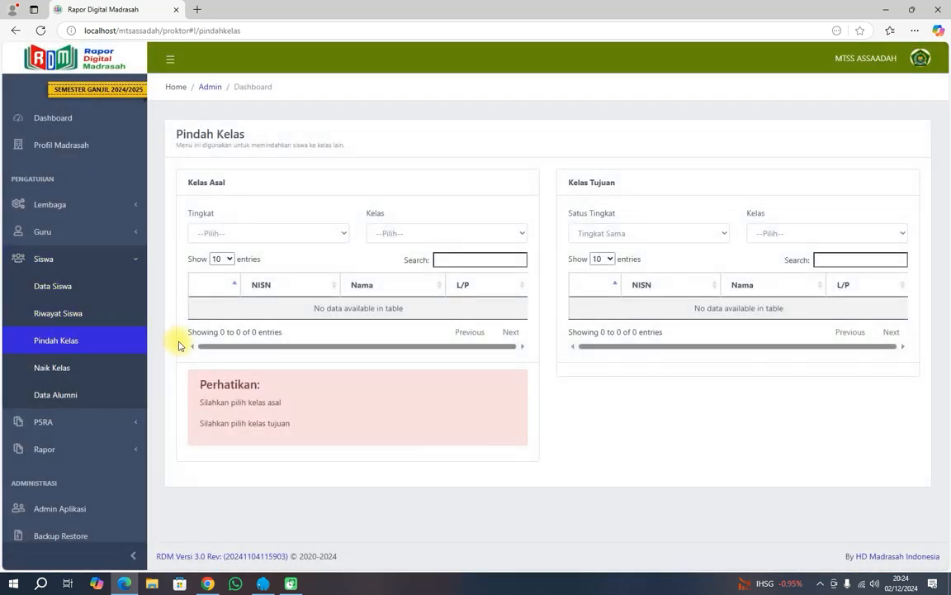
Set the transfer source to grade VII Tanpa Kelas and destination to VII.A (Tingkat Sama).
{"action": "left_click", "coordinate": [237, 233]}
{"action": "left_click", "coordinate": [228, 267]}
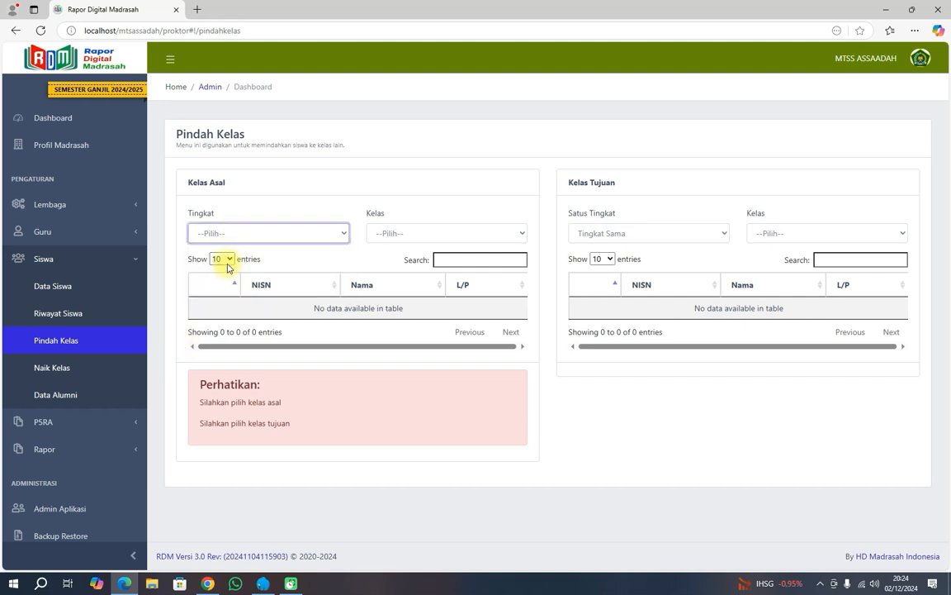
{"action": "left_click", "coordinate": [389, 233]}
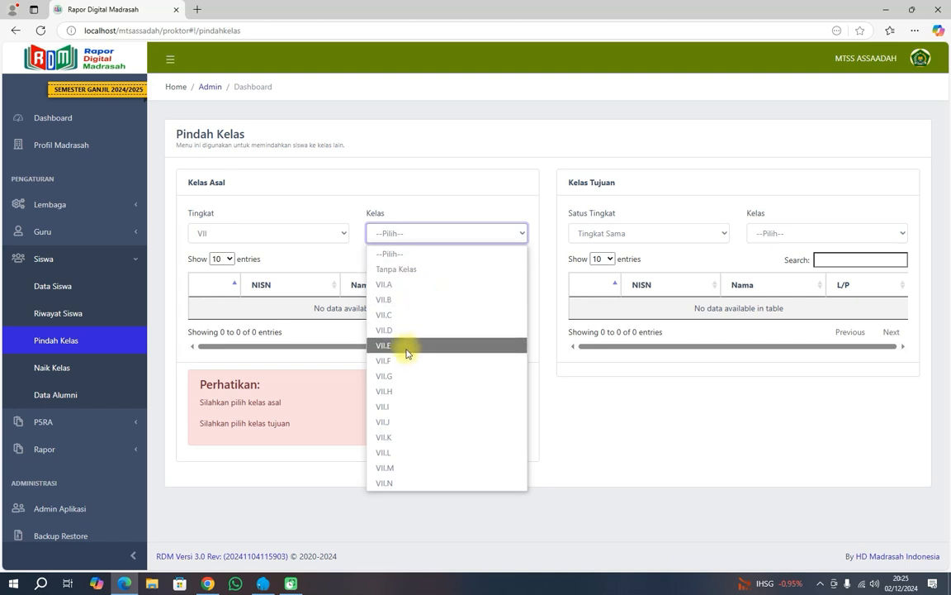
{"action": "left_click", "coordinate": [401, 270]}
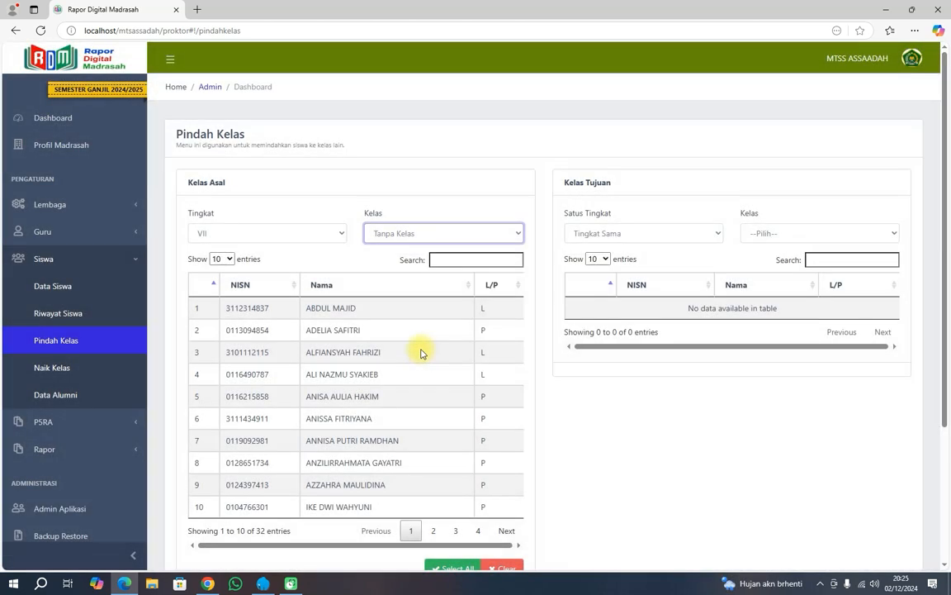
{"action": "left_click", "coordinate": [617, 236]}
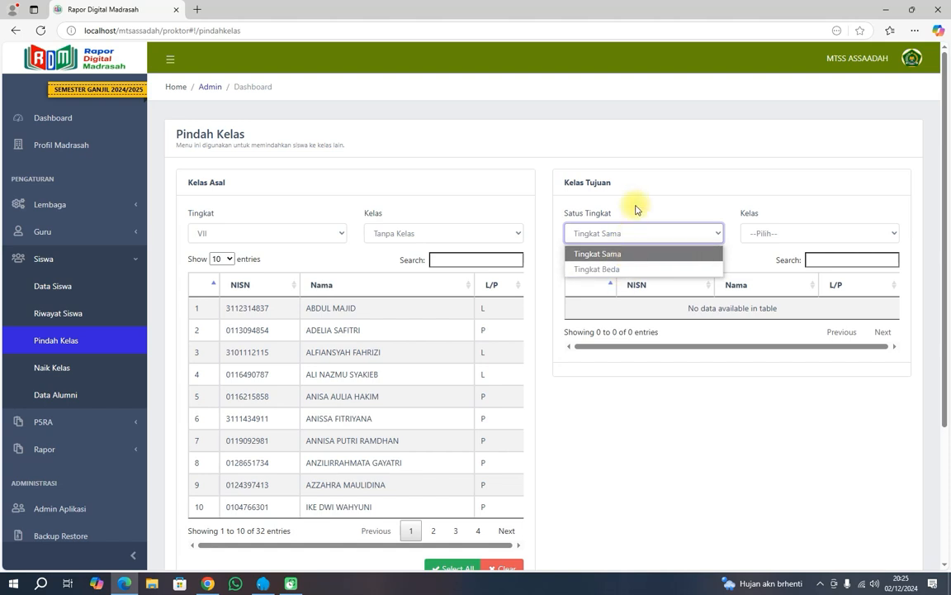
{"action": "left_click", "coordinate": [622, 235]}
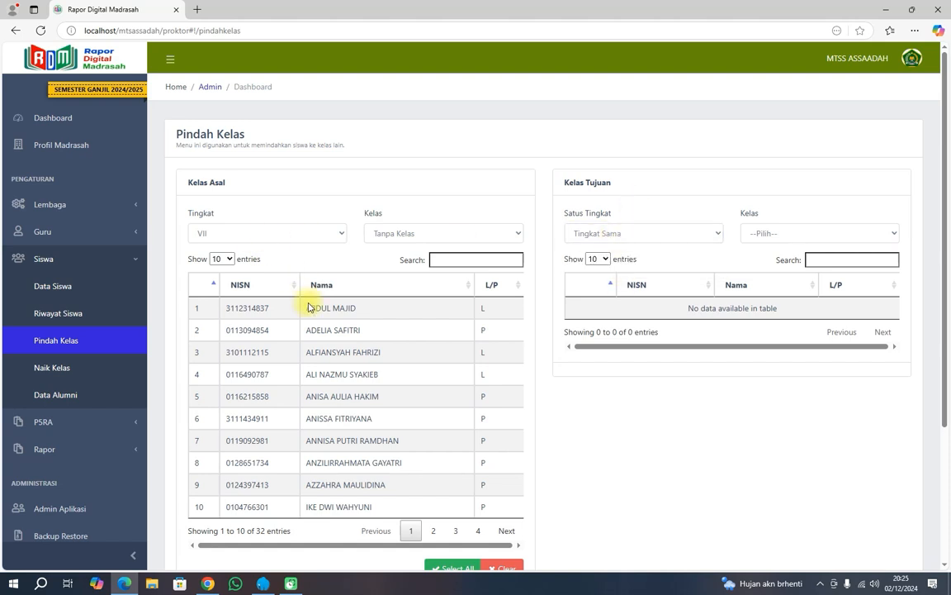
{"action": "left_click", "coordinate": [770, 235]}
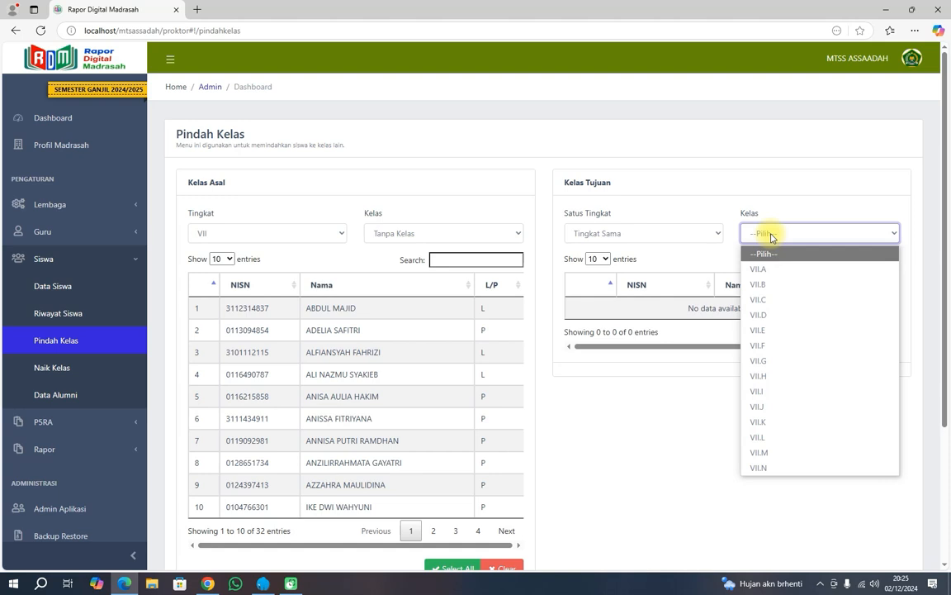
{"action": "left_click", "coordinate": [767, 268]}
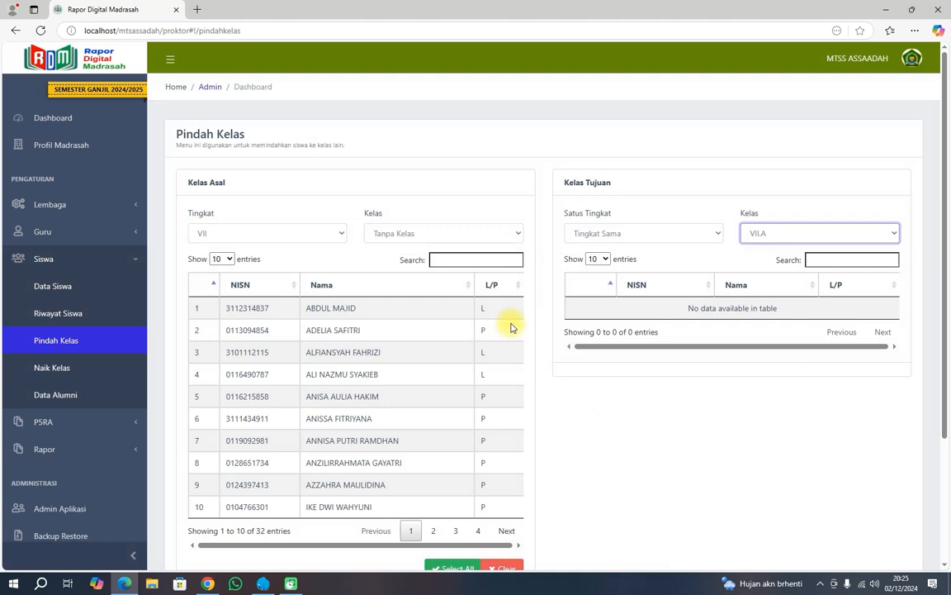
Select all 32 listed students and move them into class VII.A.
{"action": "scroll", "coordinate": [510, 323], "scroll_direction": "down", "scroll_amount": 2}
{"action": "scroll", "coordinate": [512, 328], "scroll_direction": "down", "scroll_amount": 1}
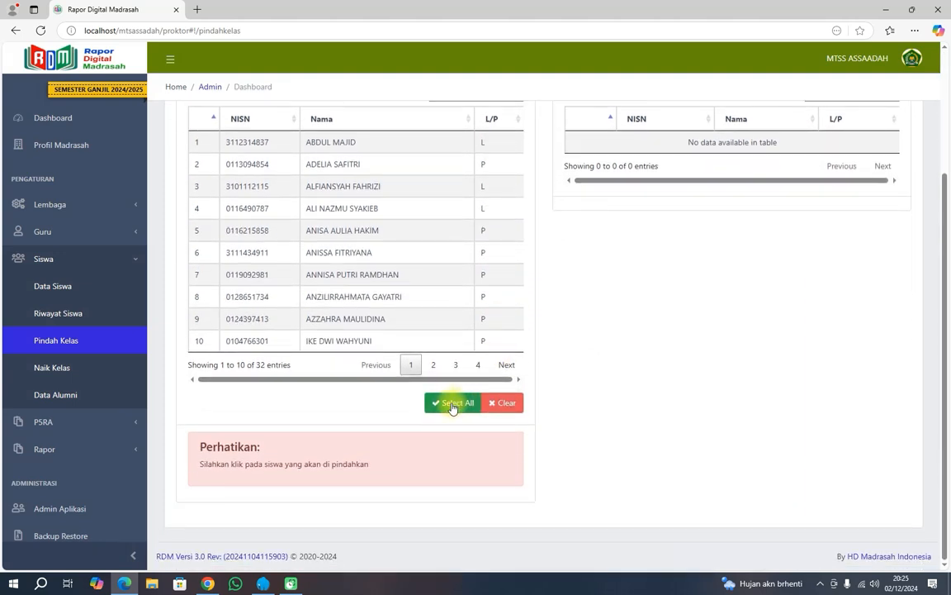
{"action": "left_click", "coordinate": [453, 405]}
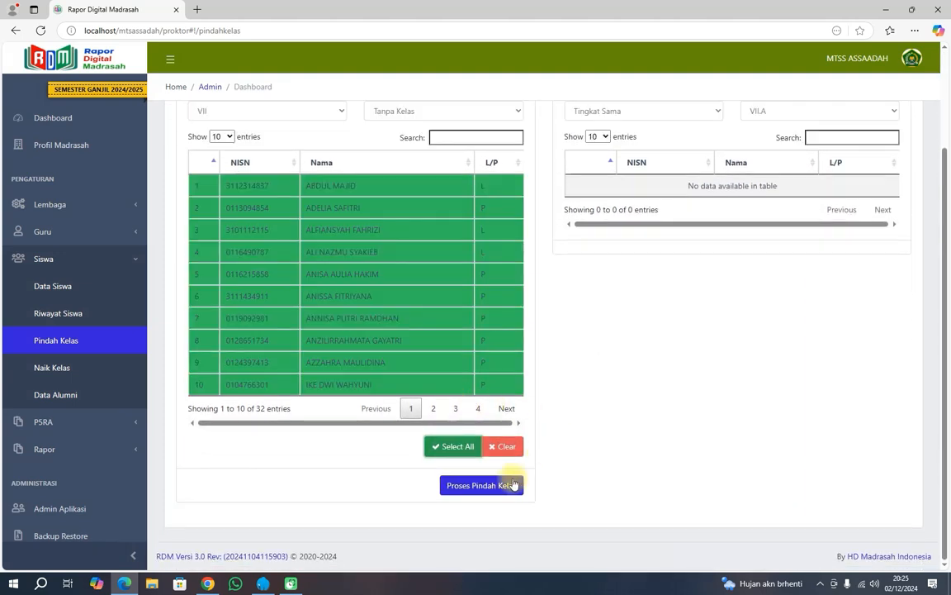
{"action": "left_click", "coordinate": [482, 484]}
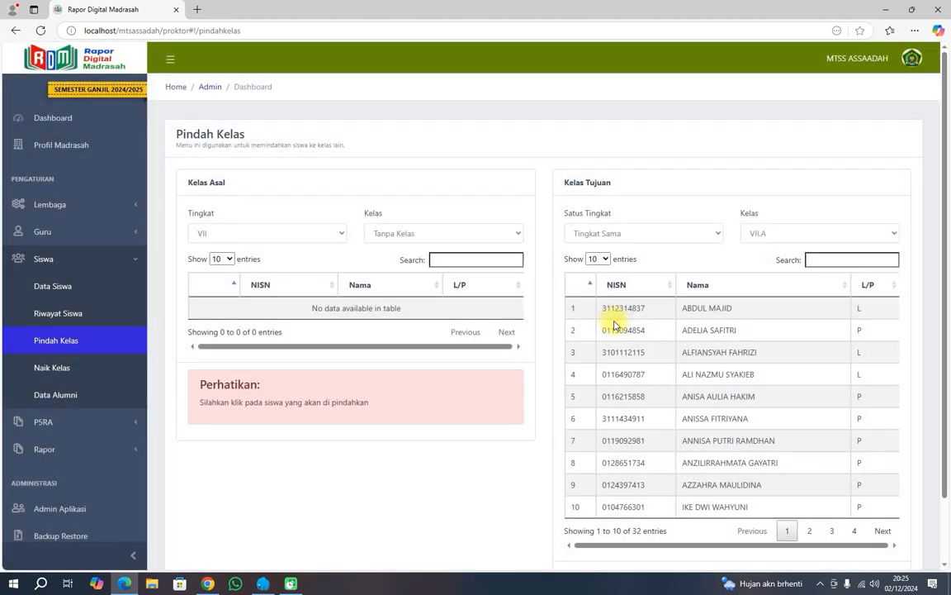
{"action": "scroll", "coordinate": [721, 354], "scroll_direction": "down", "scroll_amount": 2}
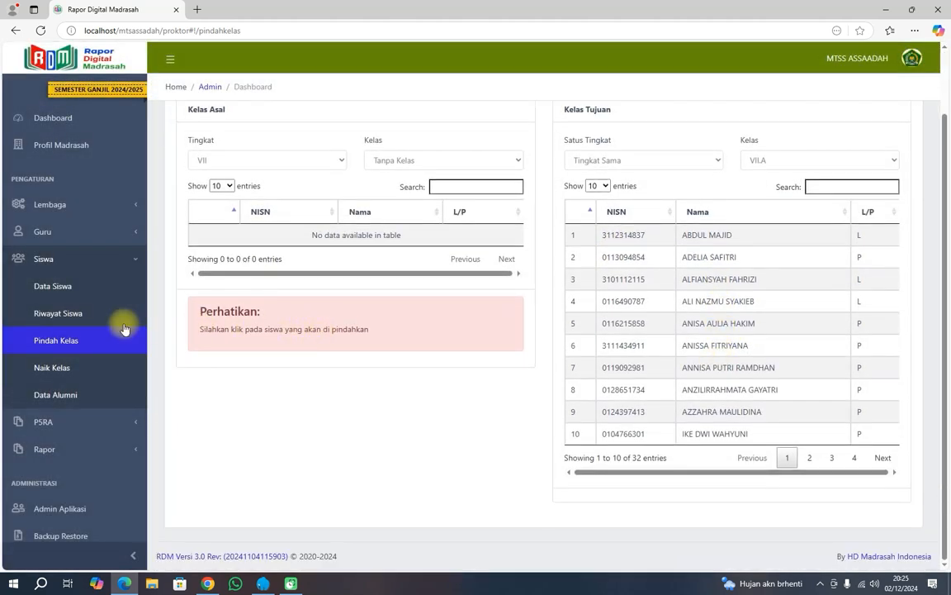
{"action": "left_click", "coordinate": [69, 296]}
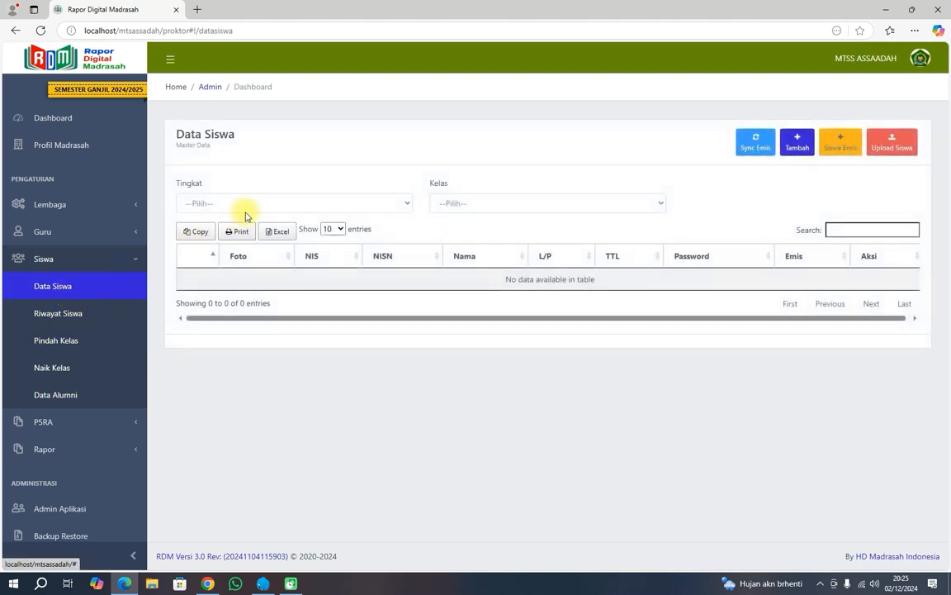
Filter Data Siswa to grade VII, VII.A and highlight the first restored student's name.
{"action": "left_click", "coordinate": [249, 205]}
{"action": "left_click", "coordinate": [238, 240]}
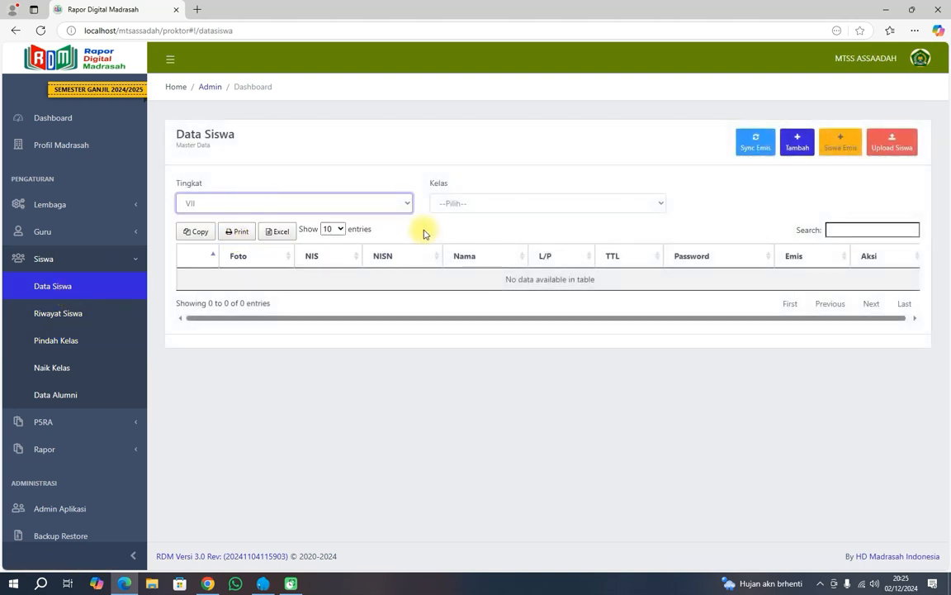
{"action": "left_click", "coordinate": [479, 206]}
{"action": "left_click", "coordinate": [472, 239]}
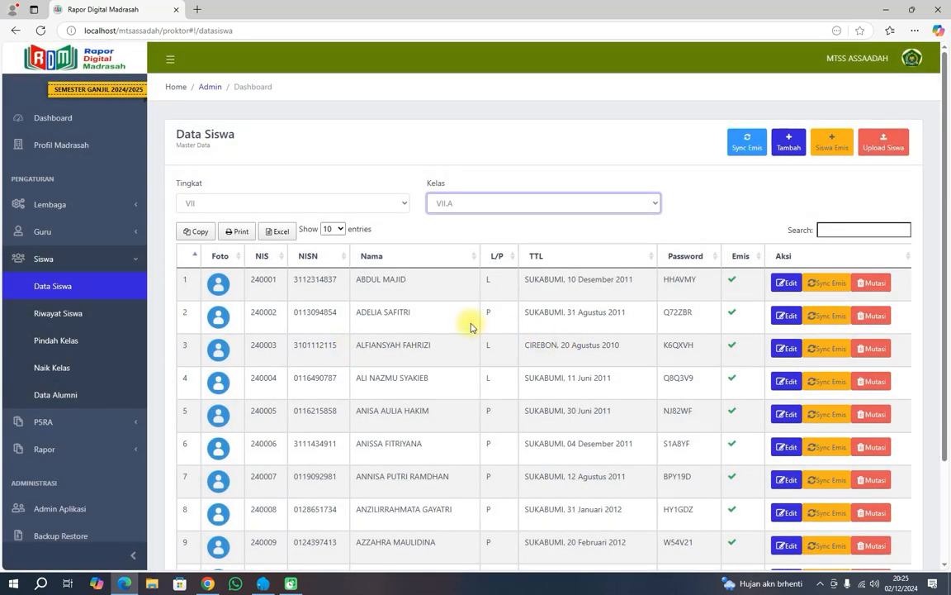
{"action": "left_click_drag", "start_coordinate": [357, 281], "coordinate": [408, 285]}
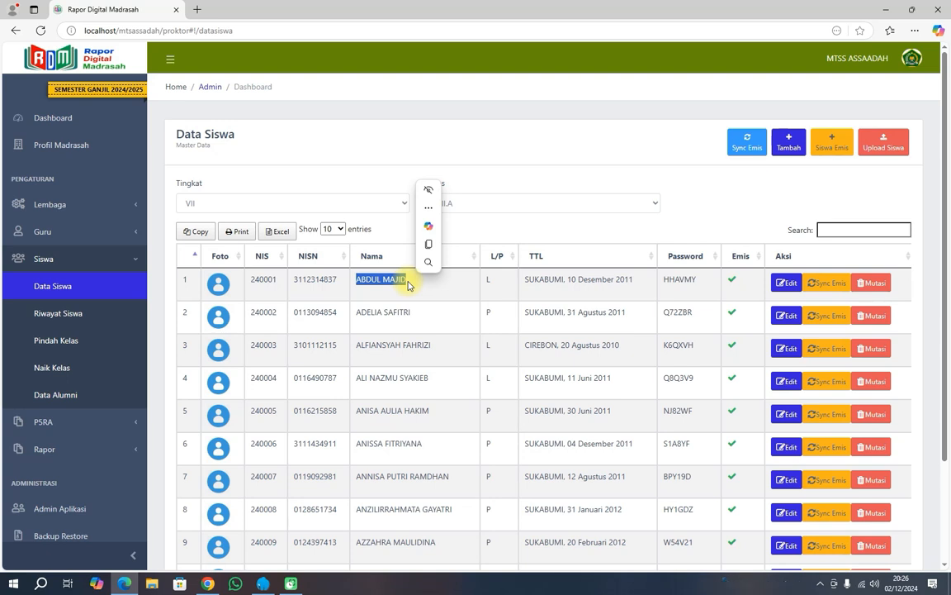
{"action": "left_click", "coordinate": [331, 281]}
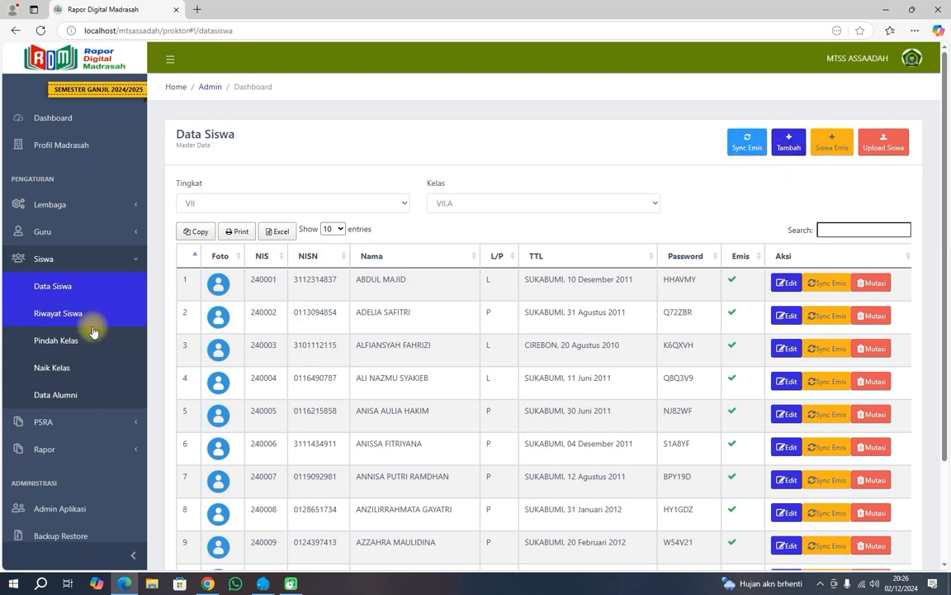
Visit the Pindah Kelas page, then return to Data Siswa with no class filter.
{"action": "left_click", "coordinate": [70, 345]}
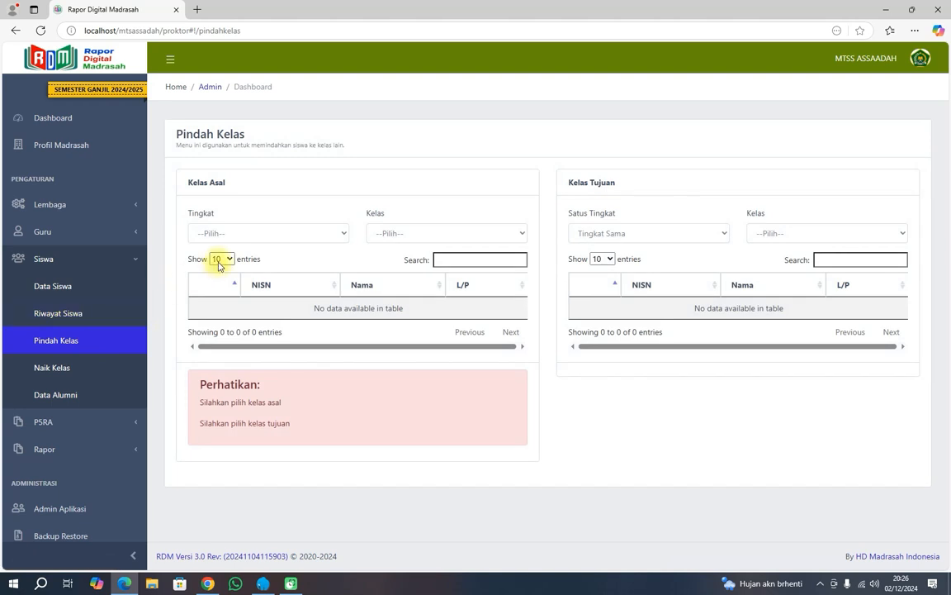
{"action": "left_click", "coordinate": [80, 288]}
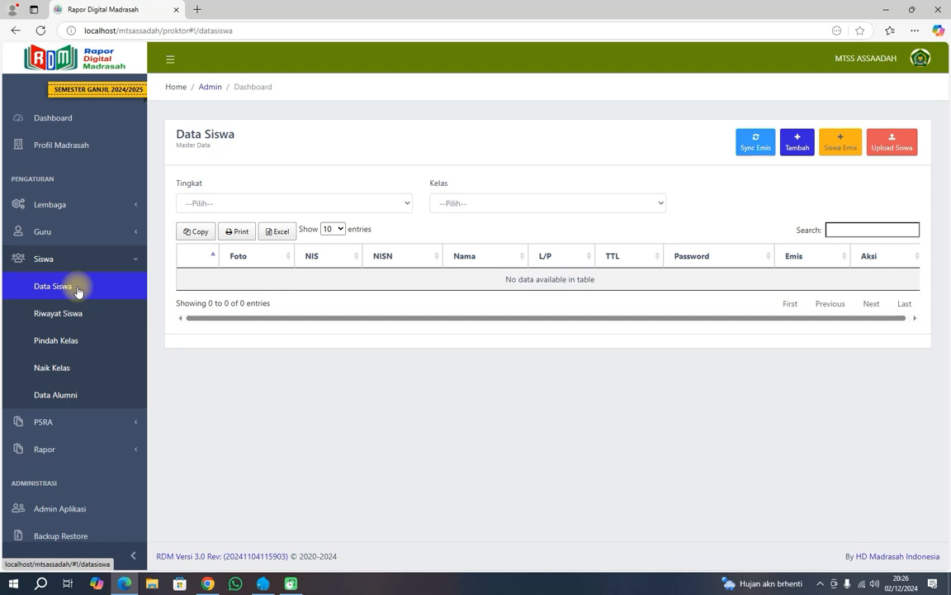
{"action": "left_click", "coordinate": [281, 205]}
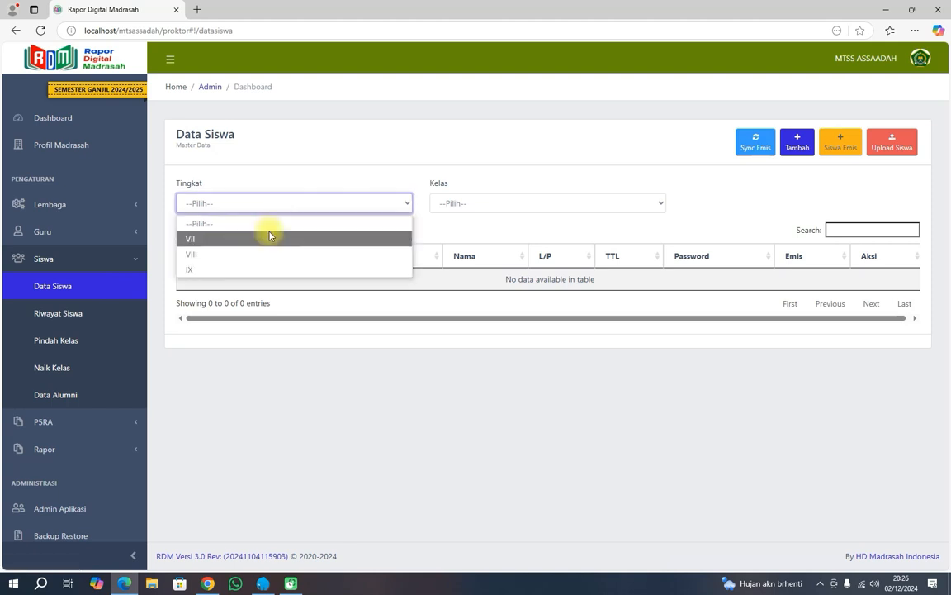
List grade VII class VII.A and view the first student's Edit Siswa details without saving.
{"action": "left_click", "coordinate": [269, 238]}
{"action": "left_click", "coordinate": [455, 204]}
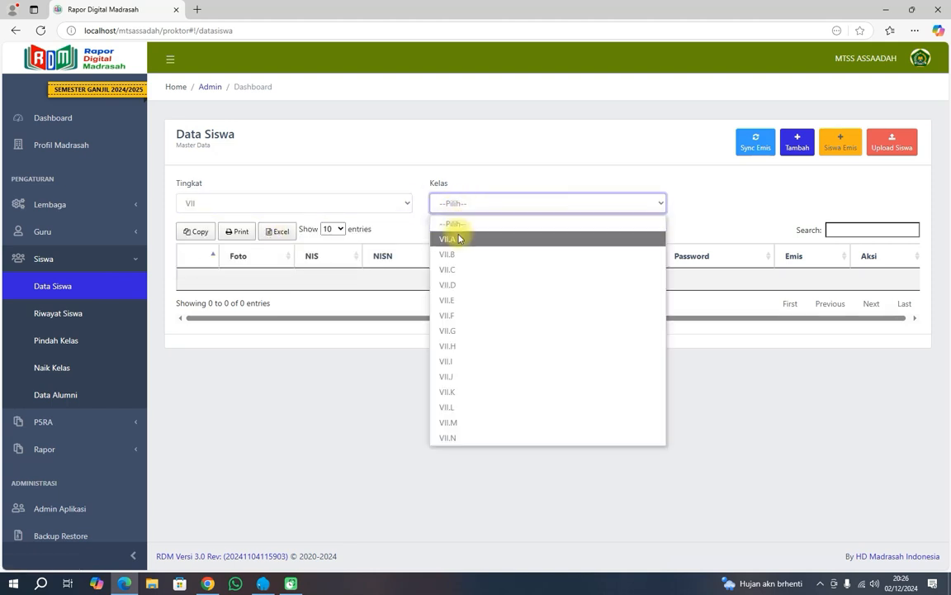
{"action": "left_click", "coordinate": [459, 239]}
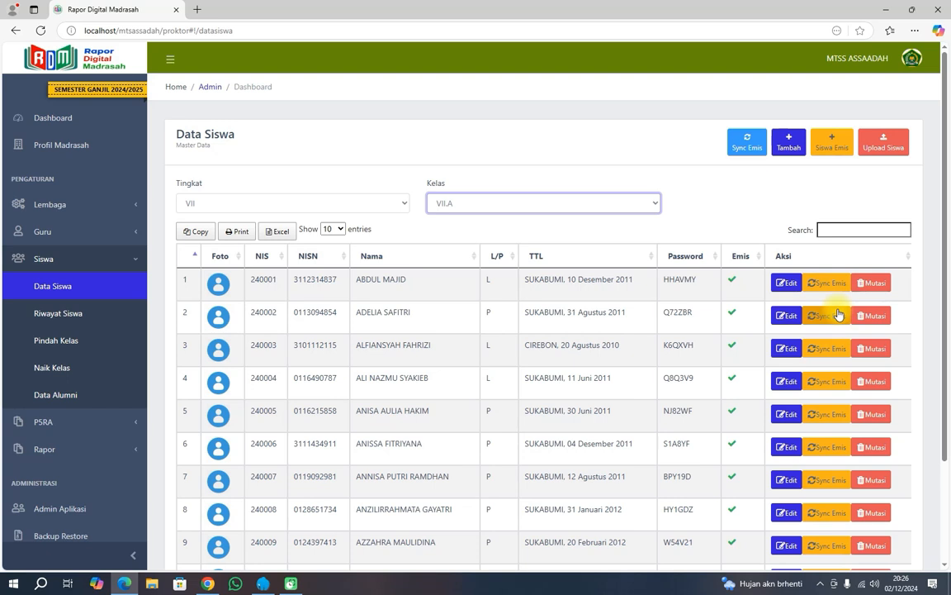
{"action": "left_click", "coordinate": [786, 282]}
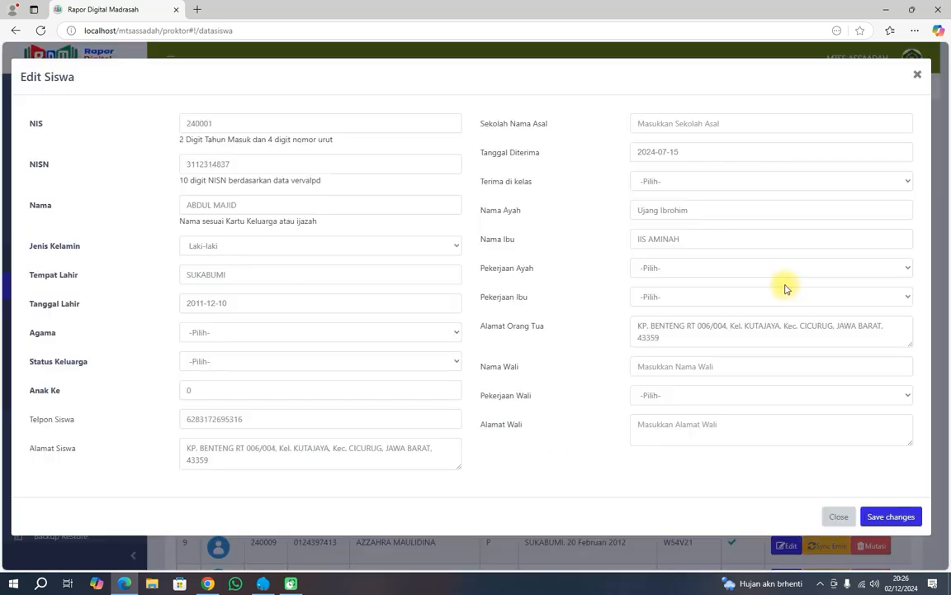
{"action": "left_click", "coordinate": [917, 75]}
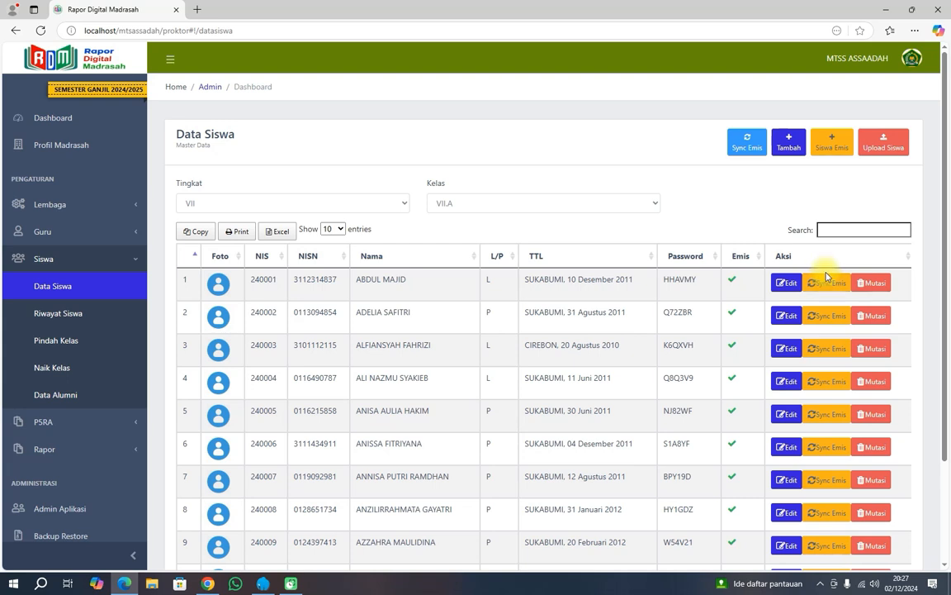
Open the first student's Mutasi form, then cancel it without choosing a reason.
{"action": "left_click", "coordinate": [871, 282]}
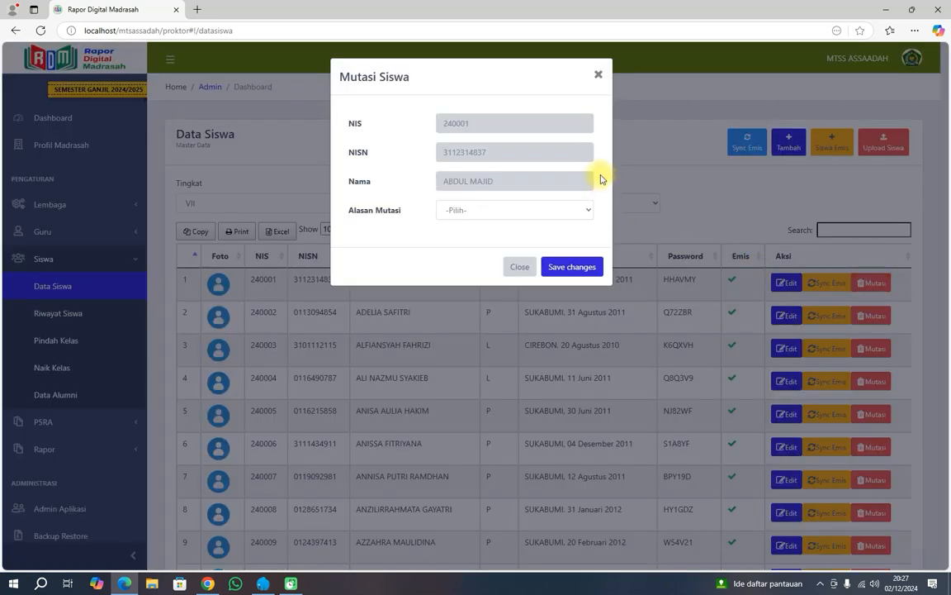
{"action": "left_click", "coordinate": [536, 212]}
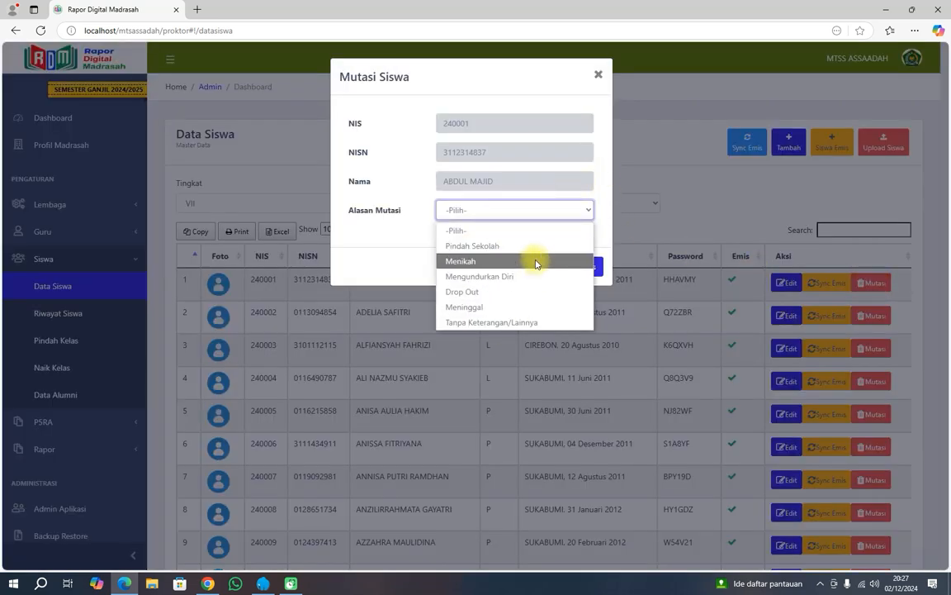
{"action": "left_click", "coordinate": [601, 241]}
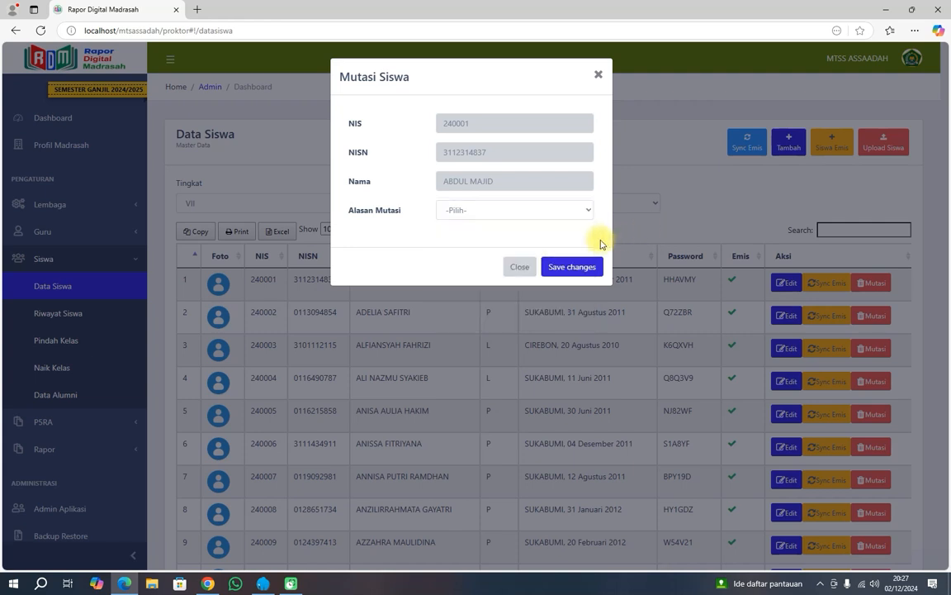
{"action": "left_click", "coordinate": [522, 266]}
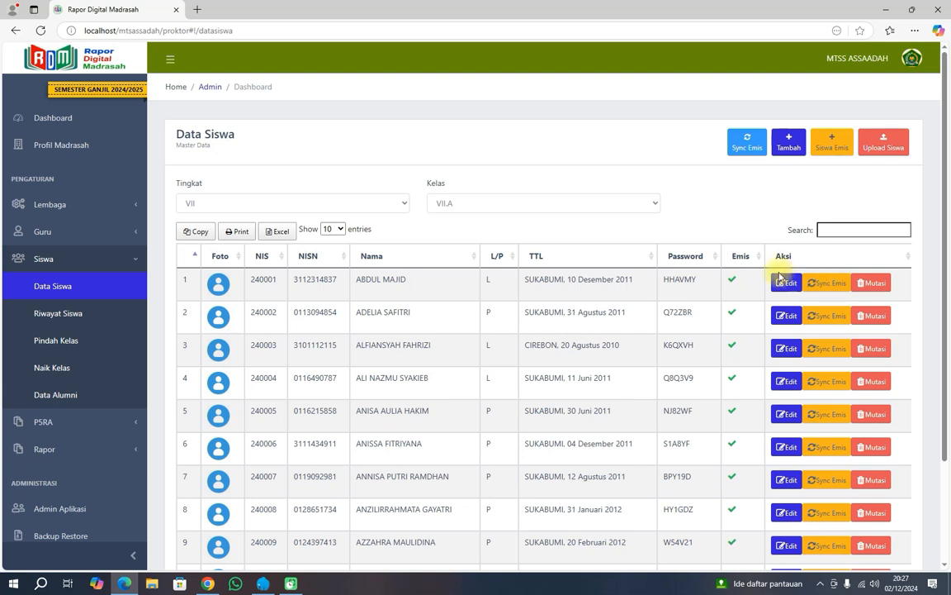
Transfer the first VII.A student out with reason Pindah Sekolah and confirm 'Ya, mutasi!'.
{"action": "left_click", "coordinate": [869, 284]}
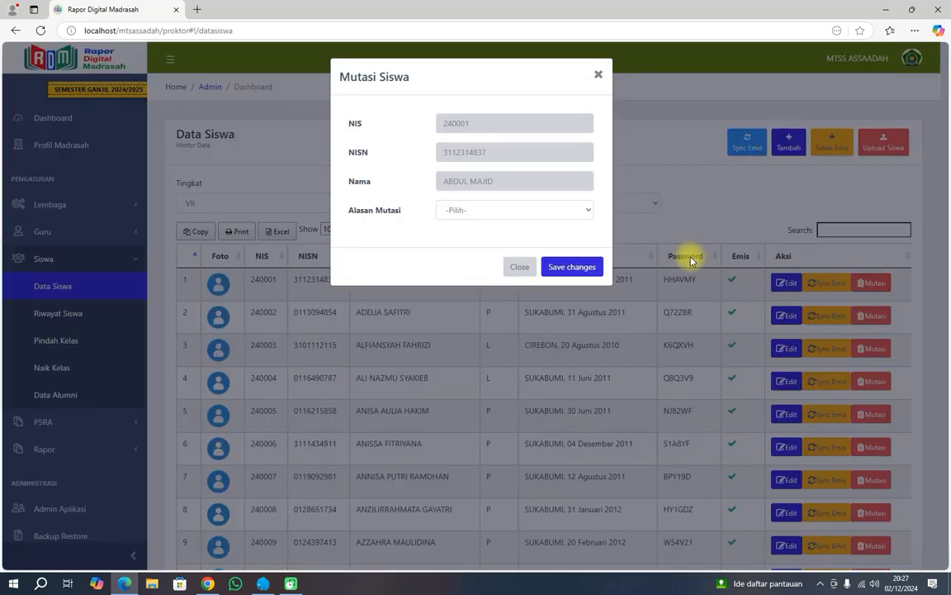
{"action": "left_click", "coordinate": [574, 212]}
{"action": "left_click", "coordinate": [487, 261]}
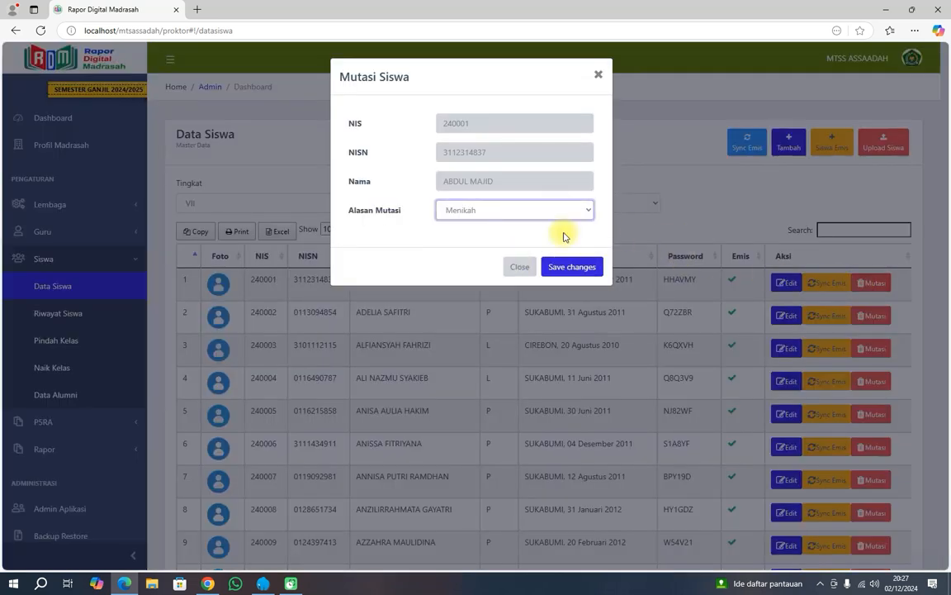
{"action": "left_click", "coordinate": [578, 209]}
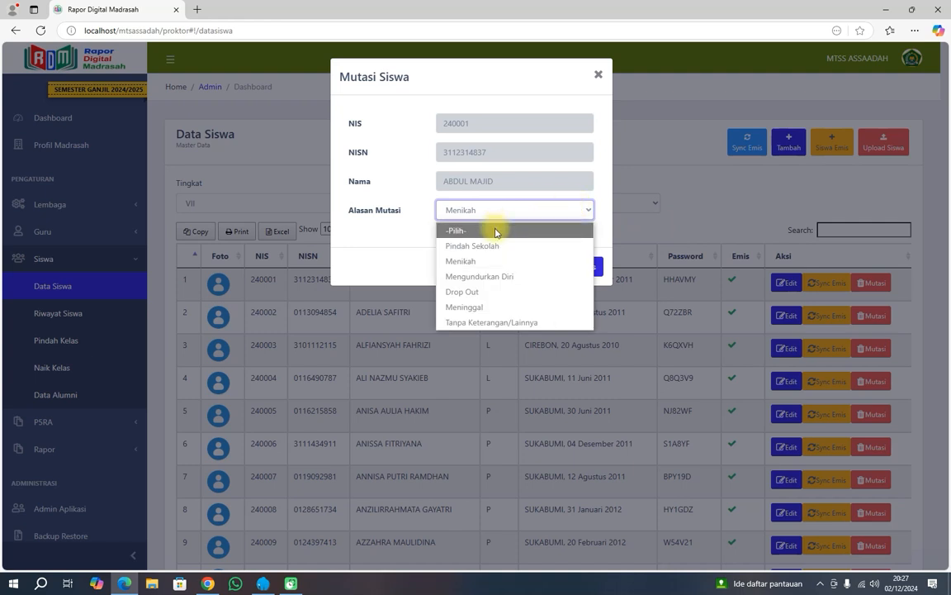
{"action": "left_click", "coordinate": [493, 242]}
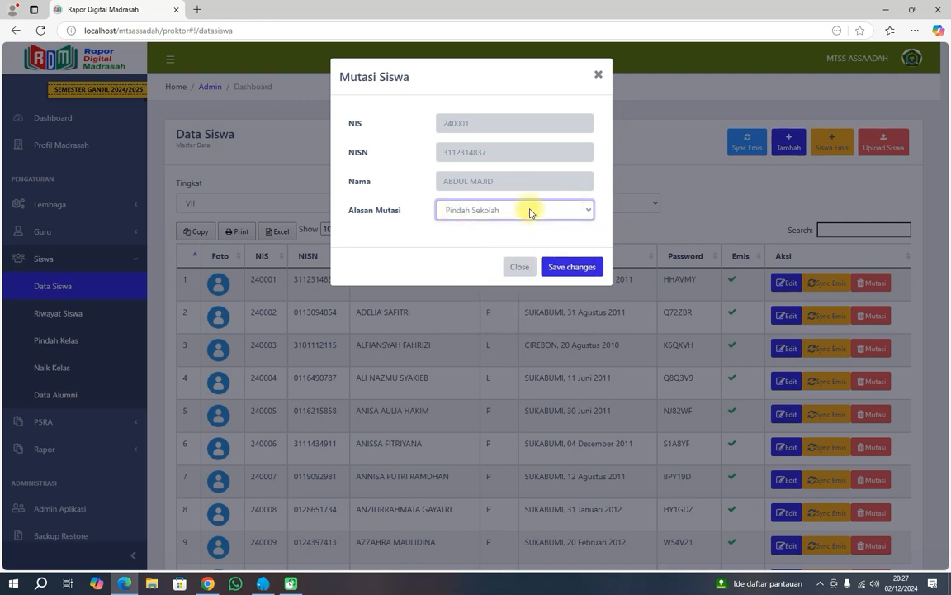
{"action": "left_click", "coordinate": [570, 265]}
{"action": "left_click", "coordinate": [465, 361]}
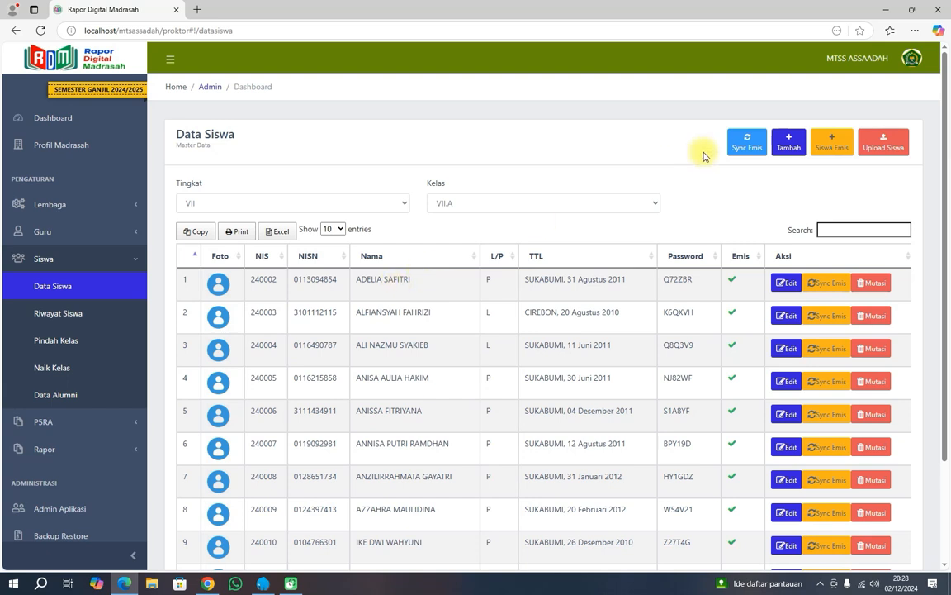
Sync grade VII, RDM class VII.A with EMIS group 7_A (32 siswa) via Syncron.
{"action": "left_click", "coordinate": [747, 142]}
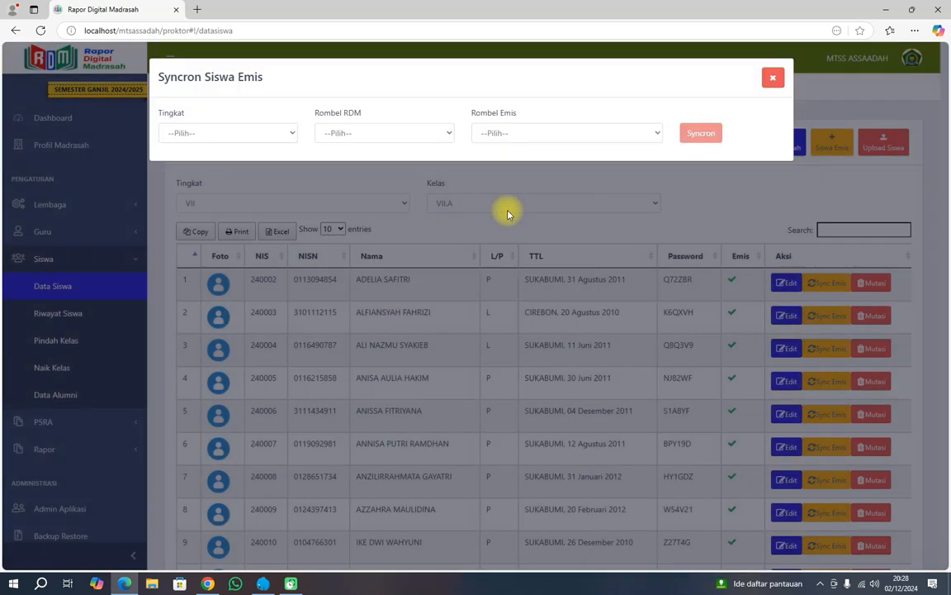
{"action": "left_click", "coordinate": [269, 135]}
{"action": "left_click", "coordinate": [278, 164]}
{"action": "left_click", "coordinate": [365, 132]}
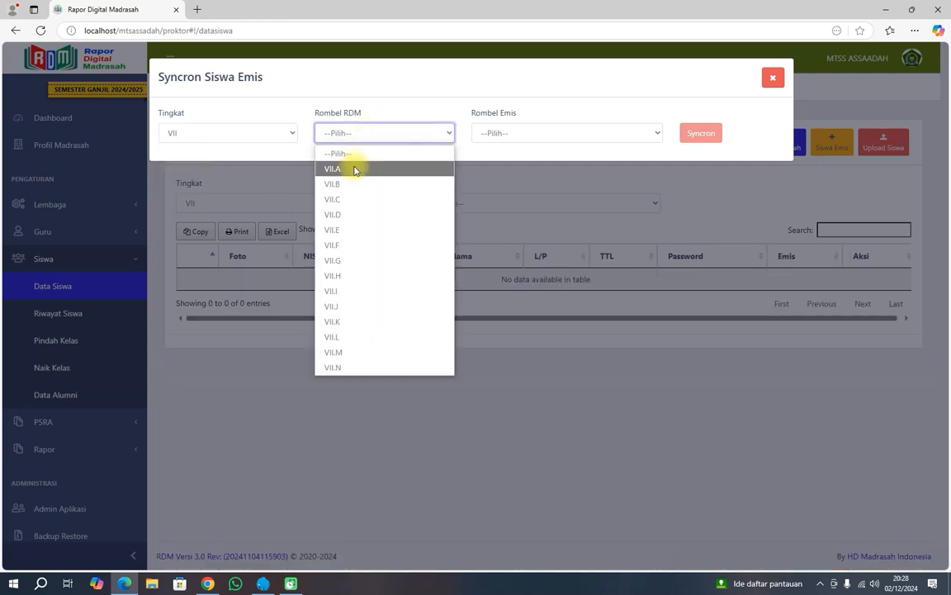
{"action": "left_click", "coordinate": [354, 165]}
{"action": "left_click", "coordinate": [492, 140]}
{"action": "left_click", "coordinate": [493, 167]}
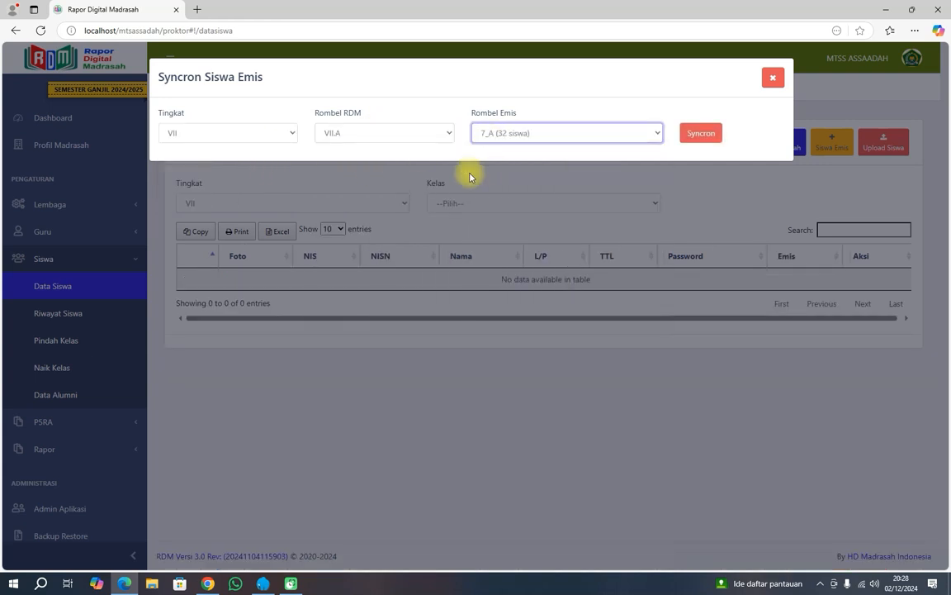
{"action": "left_click", "coordinate": [699, 135]}
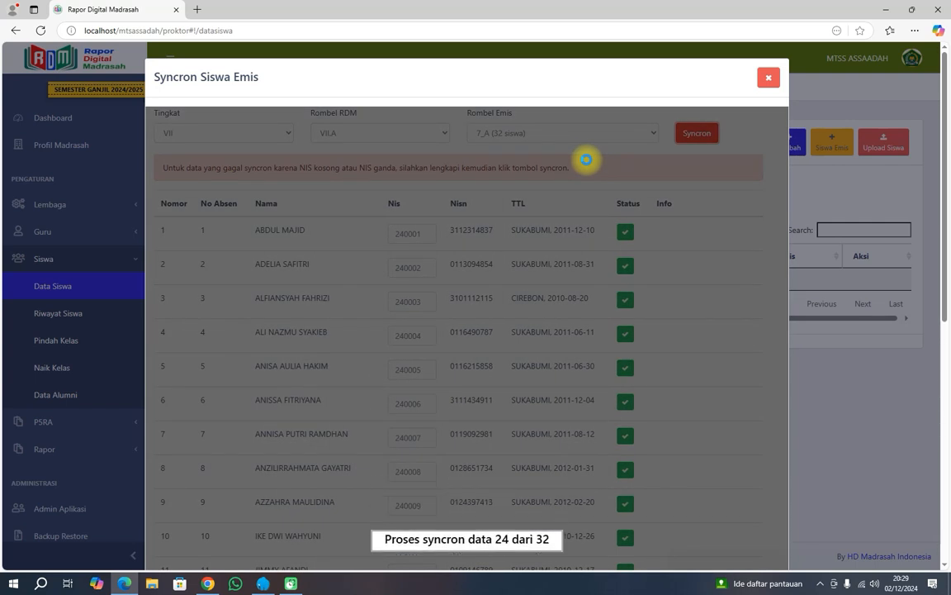
Review the green sync statuses of the 7_A students, then close the Syncron Siswa Emis window.
{"action": "scroll", "coordinate": [512, 289], "scroll_direction": "down", "scroll_amount": 6}
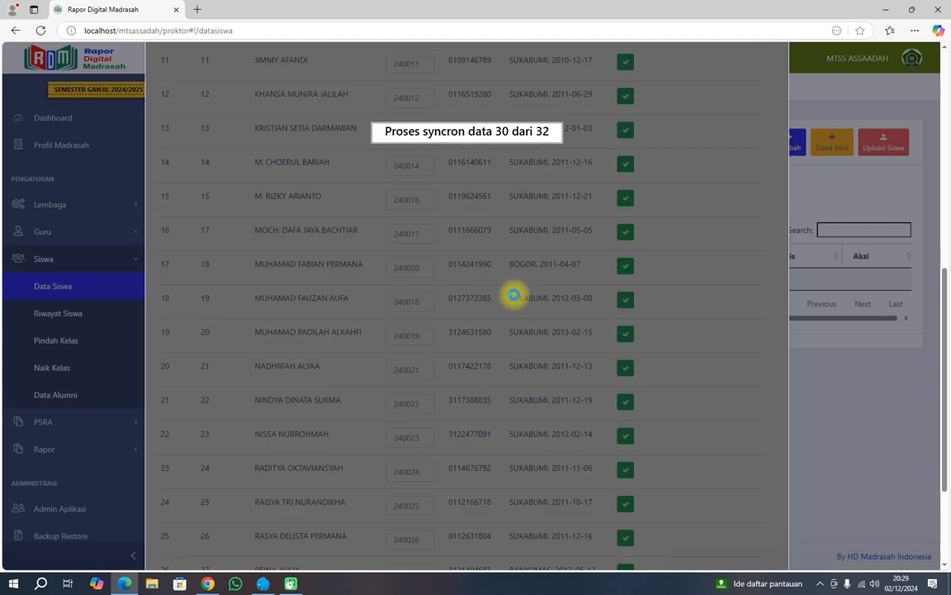
{"action": "scroll", "coordinate": [513, 295], "scroll_direction": "down", "scroll_amount": 4}
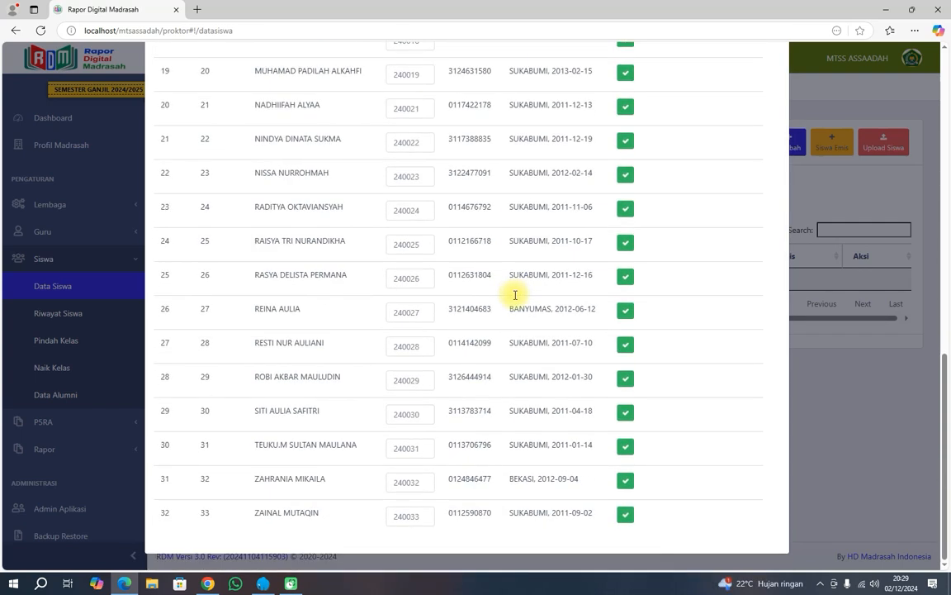
{"action": "scroll", "coordinate": [513, 297], "scroll_direction": "up", "scroll_amount": 10}
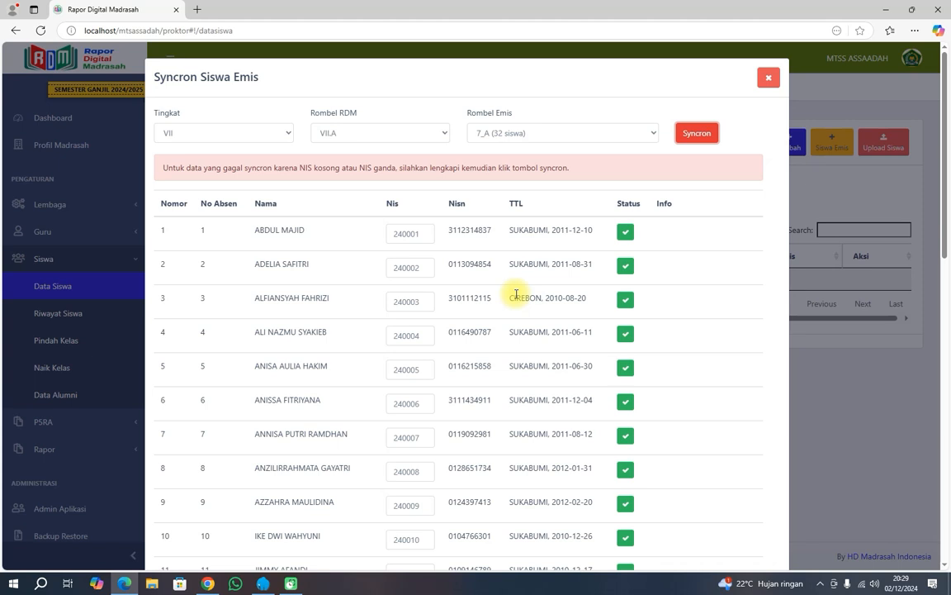
{"action": "scroll", "coordinate": [516, 294], "scroll_direction": "down", "scroll_amount": 4}
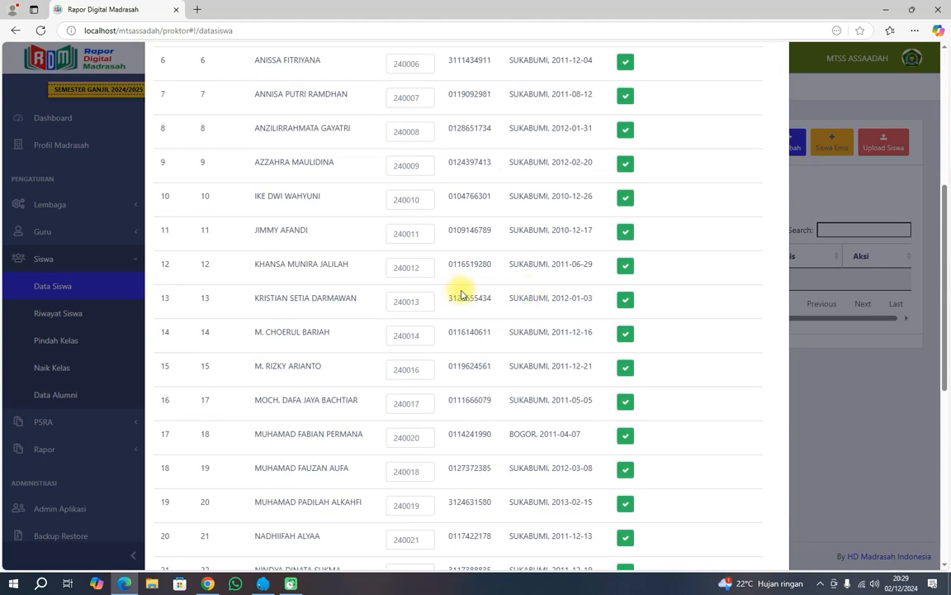
{"action": "left_click", "coordinate": [413, 233]}
{"action": "scroll", "coordinate": [548, 297], "scroll_direction": "down", "scroll_amount": 5}
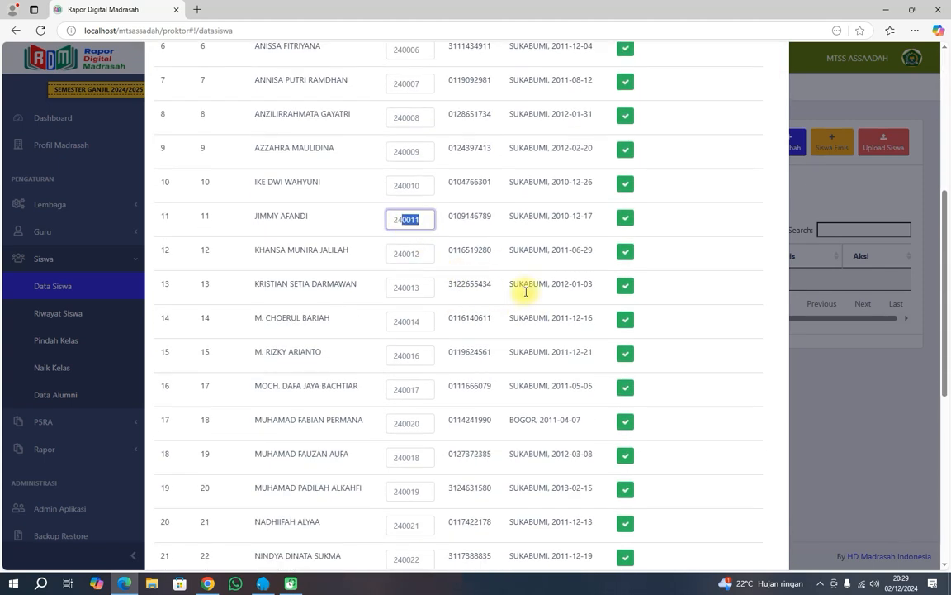
{"action": "scroll", "coordinate": [644, 426], "scroll_direction": "up", "scroll_amount": 10}
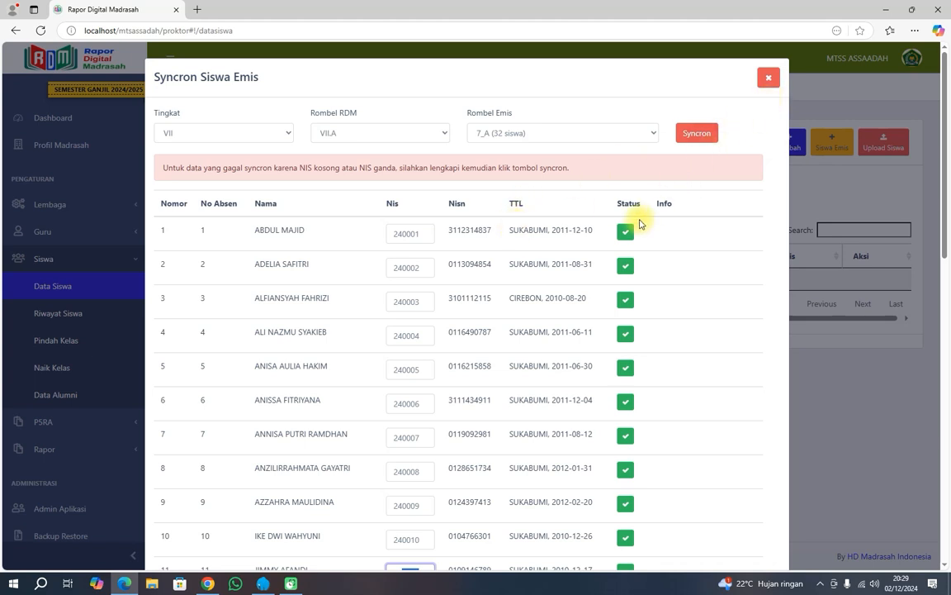
{"action": "left_click", "coordinate": [626, 232]}
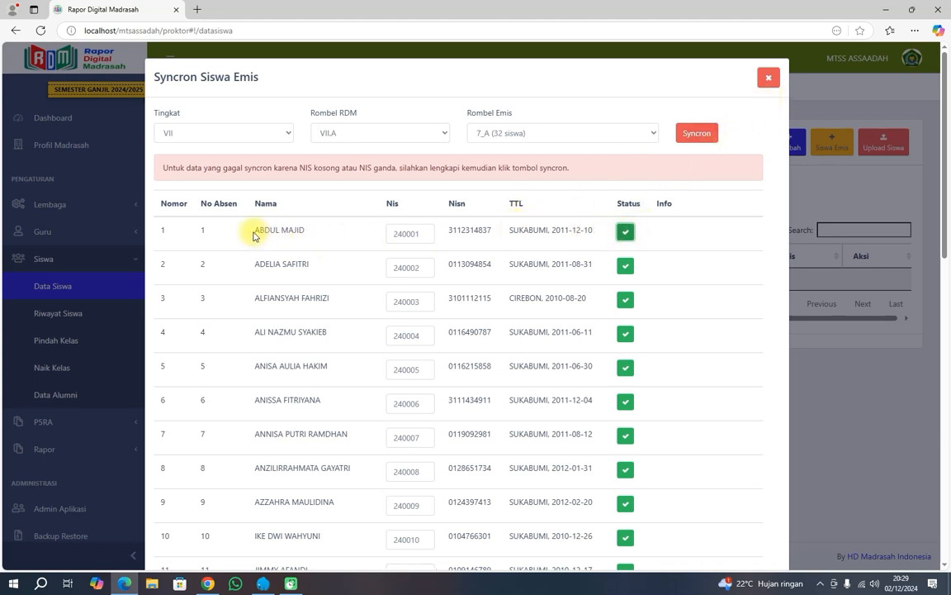
{"action": "left_click_drag", "start_coordinate": [254, 231], "coordinate": [307, 236]}
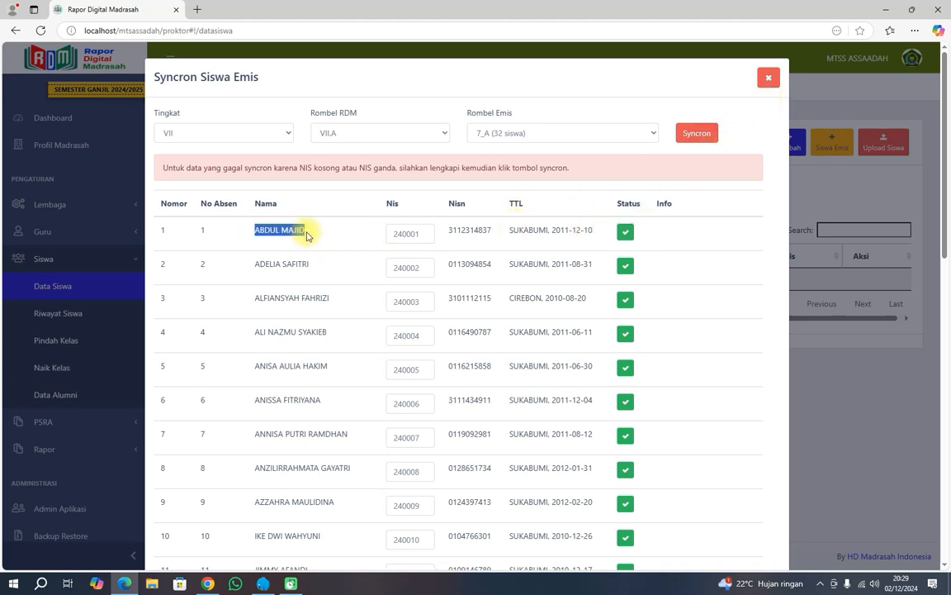
{"action": "left_click", "coordinate": [768, 79]}
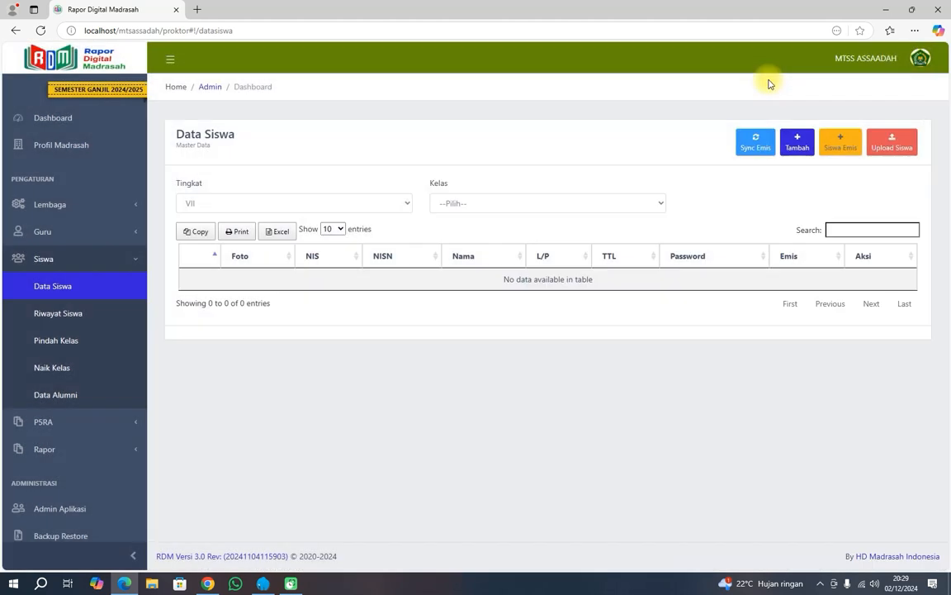
Show class VII.A, then cancel the first Data Alumni entry's transfer-out with 'Ya, Batalkan!'.
{"action": "left_click", "coordinate": [459, 206]}
{"action": "left_click", "coordinate": [454, 236]}
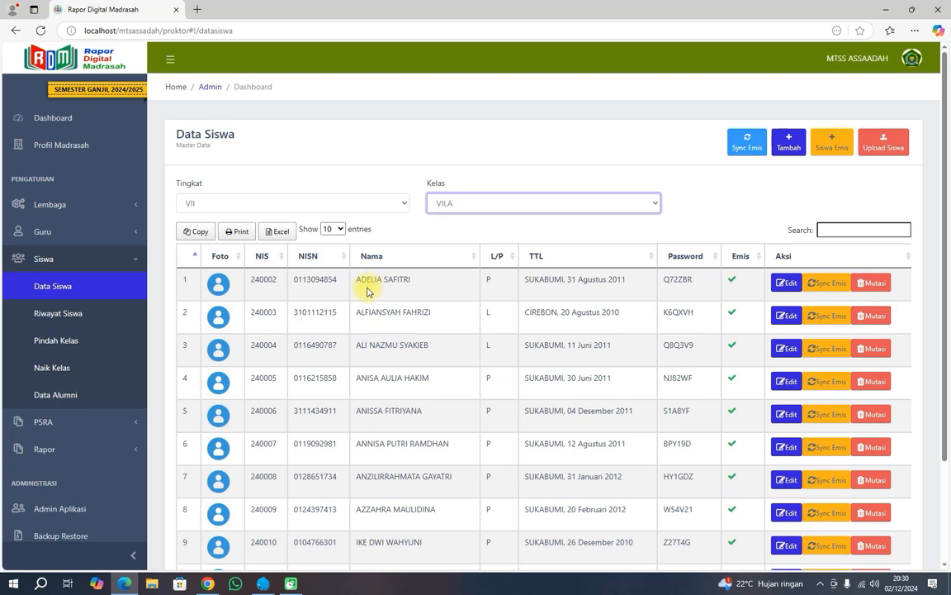
{"action": "left_click", "coordinate": [80, 395]}
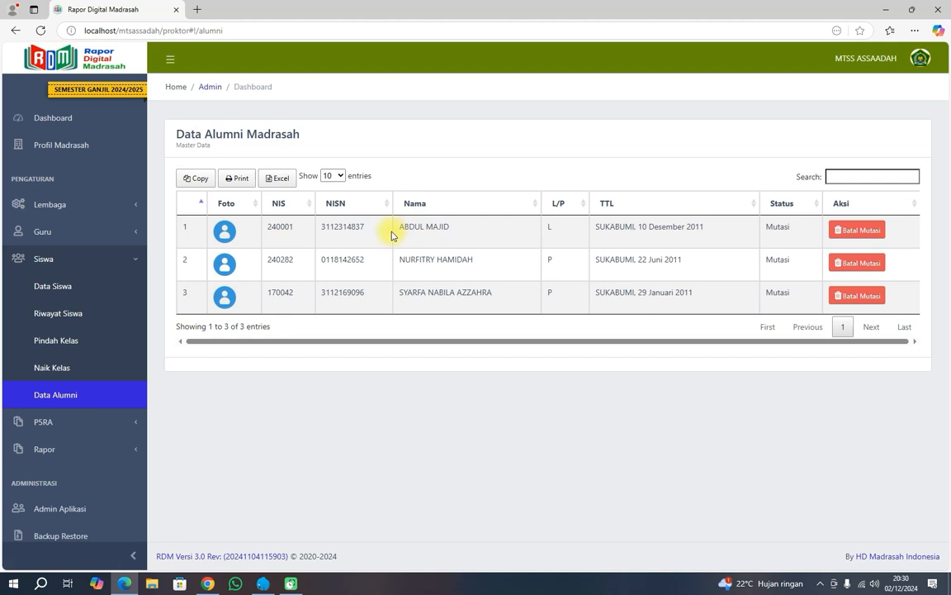
{"action": "left_click", "coordinate": [857, 233]}
{"action": "left_click", "coordinate": [446, 371]}
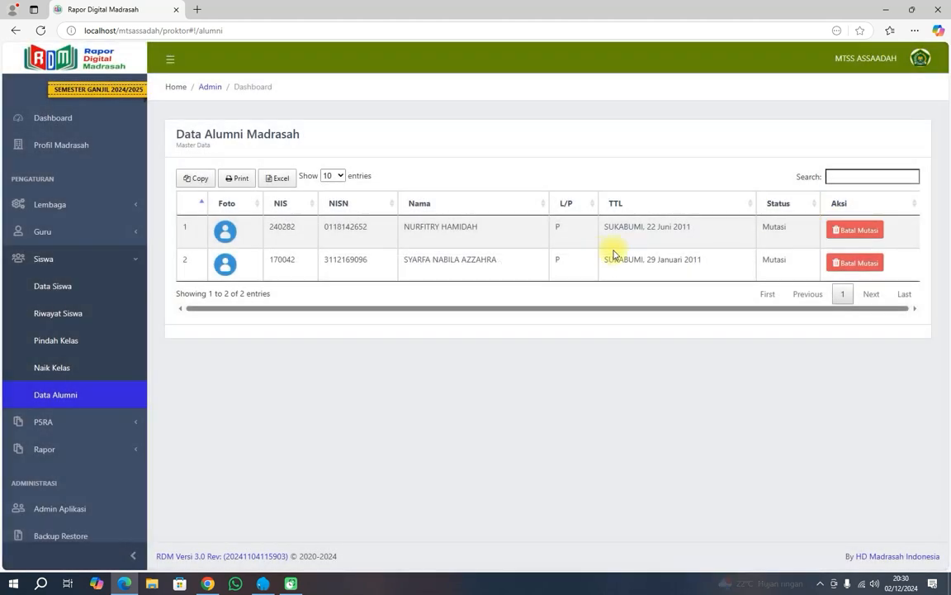
{"action": "left_click", "coordinate": [64, 297]}
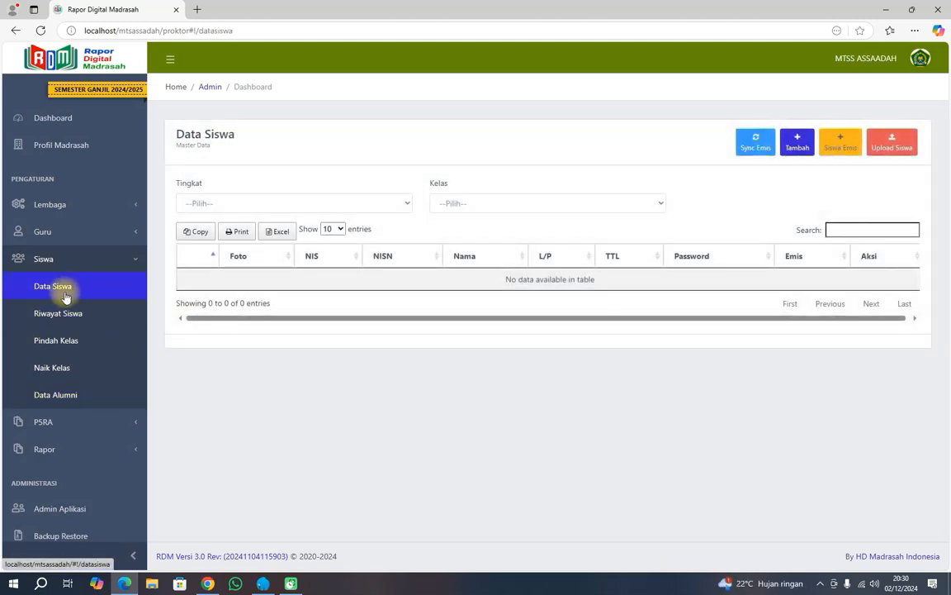
Filter Data Siswa to grade VII, class VII.A and verify the restored student heads row 1.
{"action": "left_click", "coordinate": [285, 204]}
{"action": "left_click", "coordinate": [269, 239]}
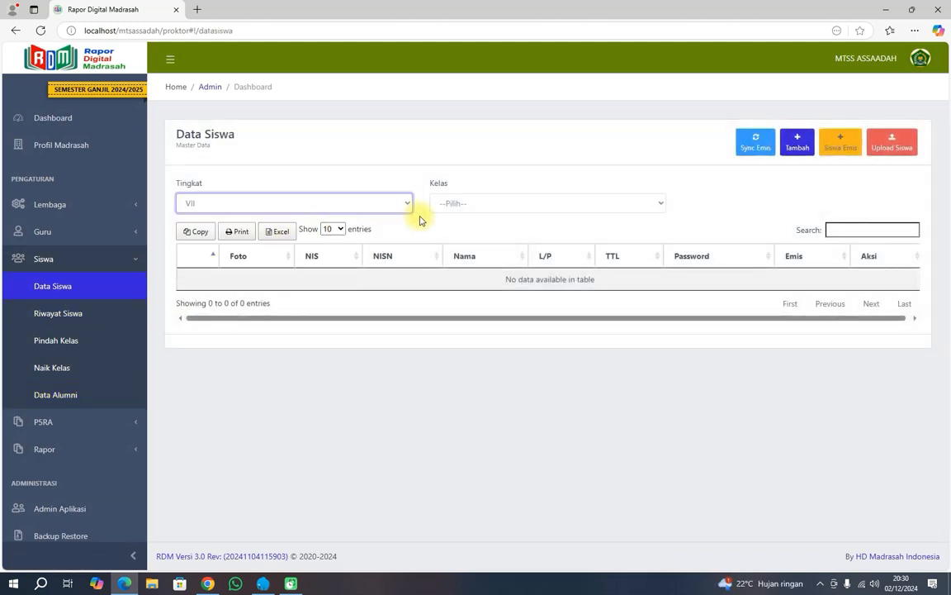
{"action": "left_click", "coordinate": [469, 204]}
{"action": "left_click", "coordinate": [463, 238]}
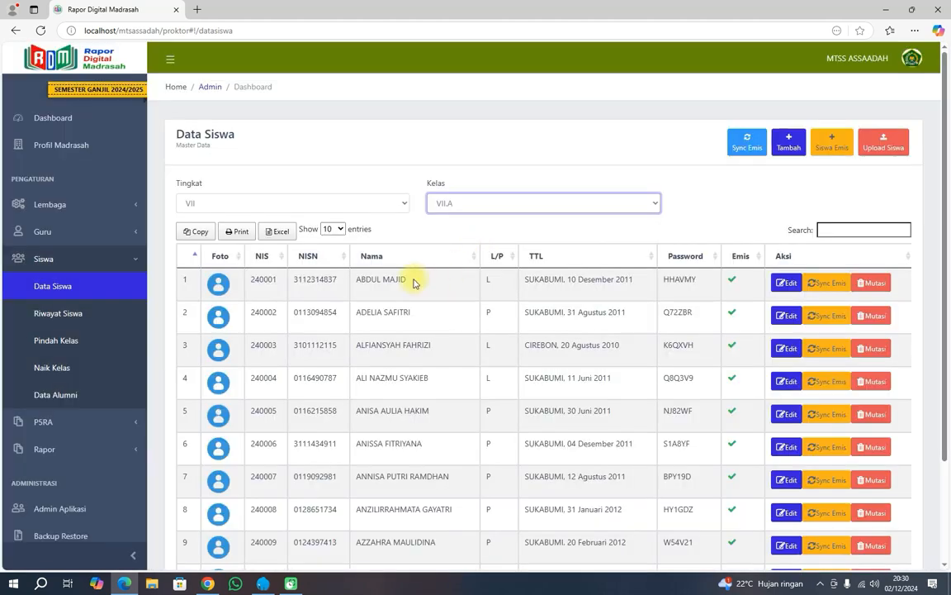
{"action": "left_click_drag", "start_coordinate": [412, 279], "coordinate": [350, 280]}
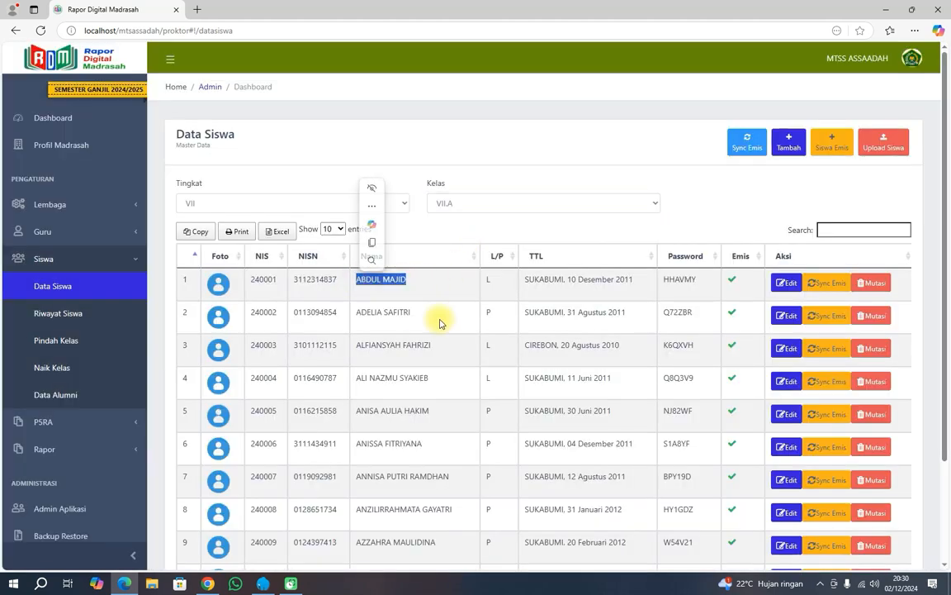
{"action": "left_click", "coordinate": [437, 287]}
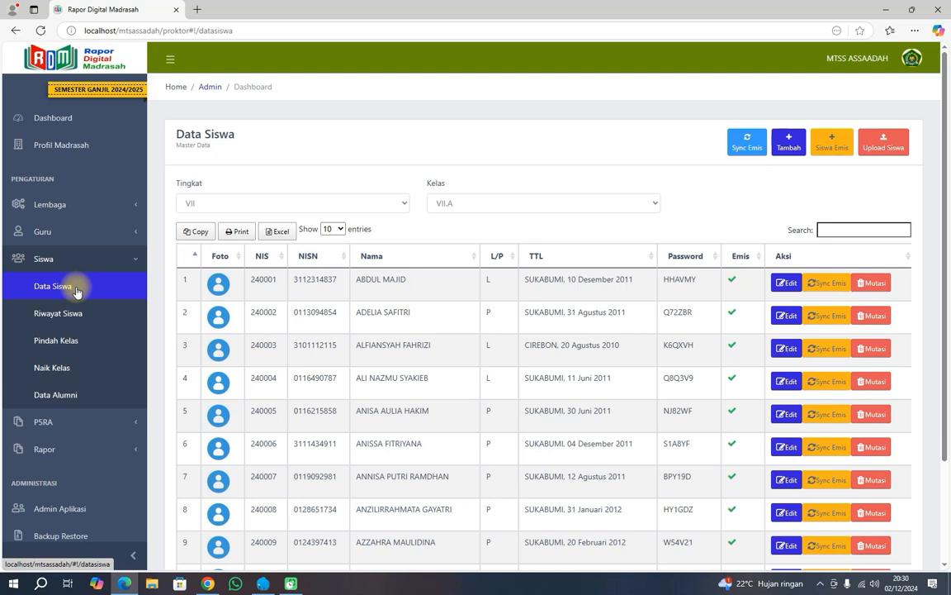
{"action": "left_click", "coordinate": [249, 206]}
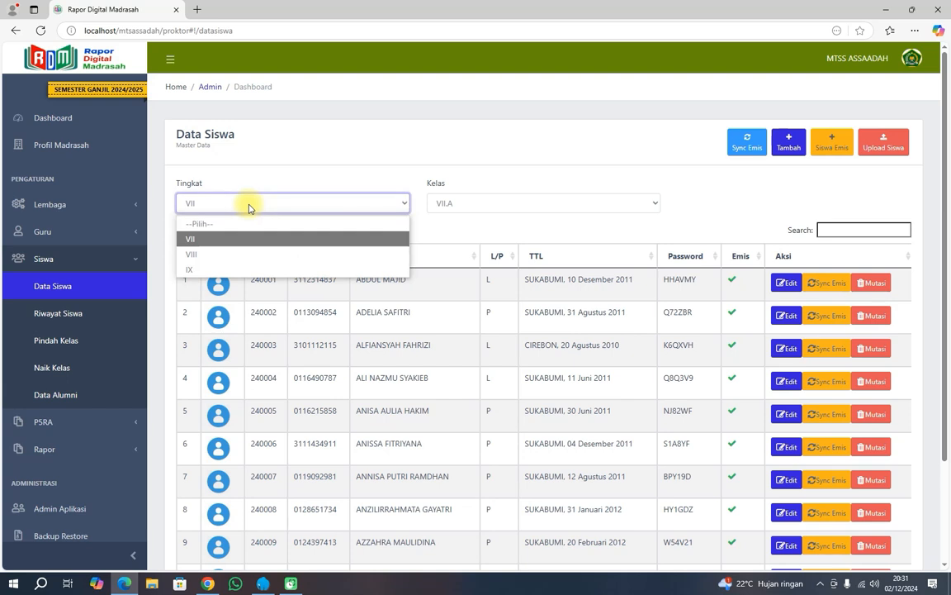
{"action": "left_click", "coordinate": [228, 241]}
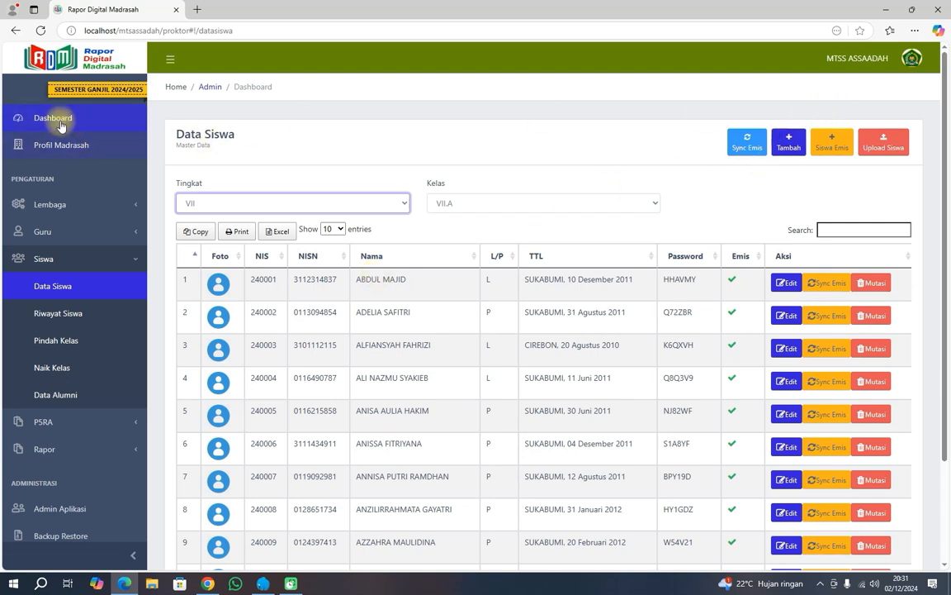
{"action": "left_click", "coordinate": [15, 122]}
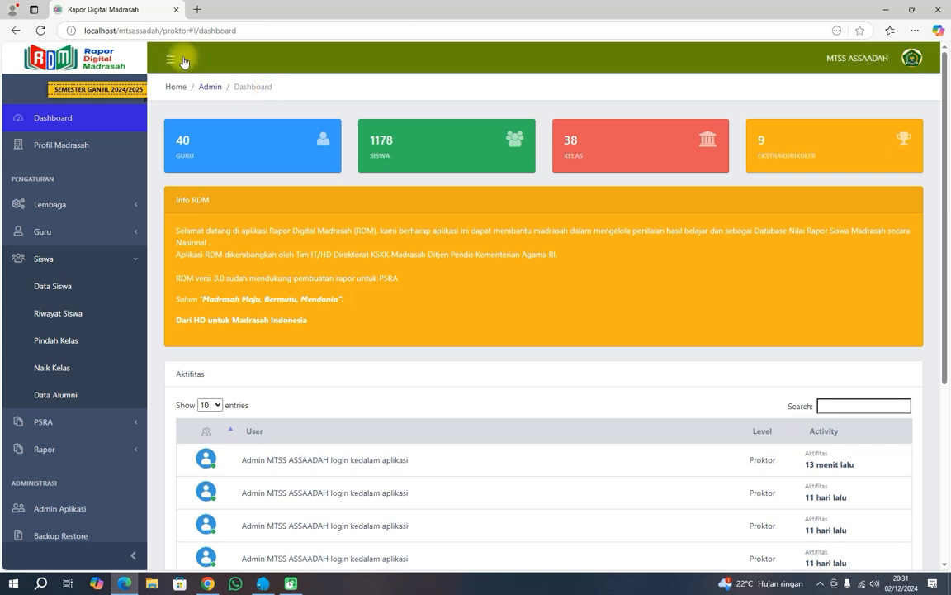
In a new Edge tab, search 'rdm kemenag' and open the rdm.kemenag.go.id portal.
{"action": "left_click", "coordinate": [197, 9]}
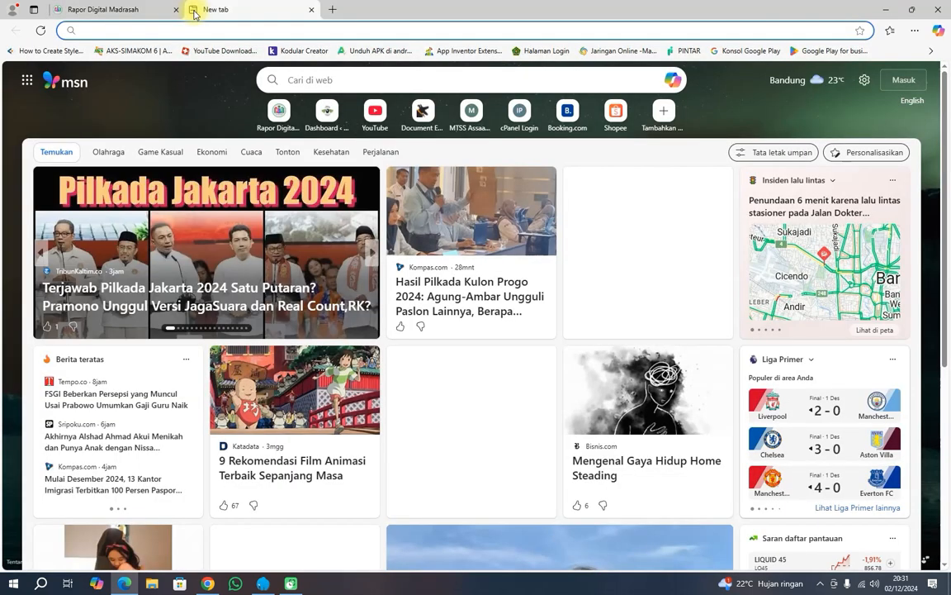
{"action": "type", "text": "rdm"}
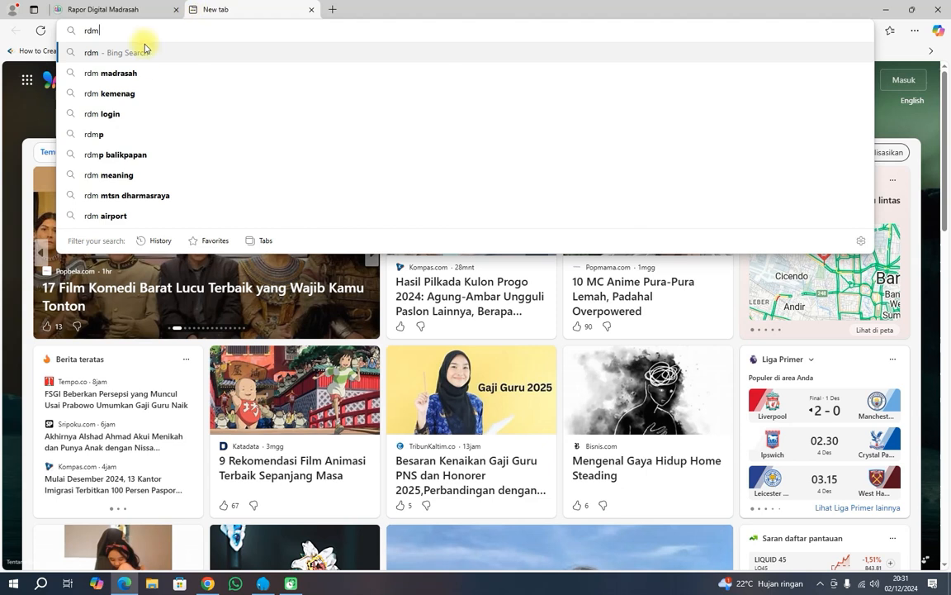
{"action": "left_click", "coordinate": [136, 93]}
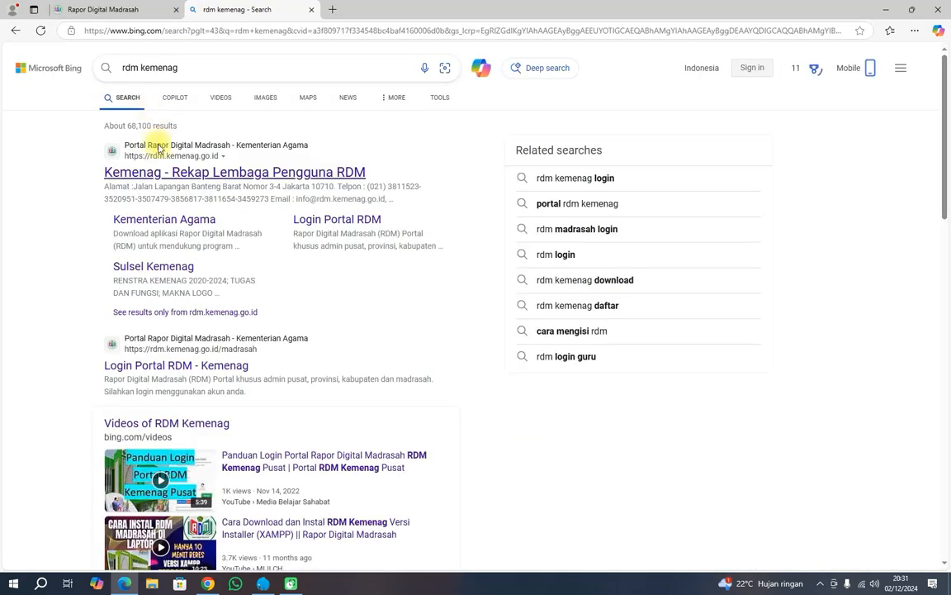
{"action": "left_click", "coordinate": [159, 170]}
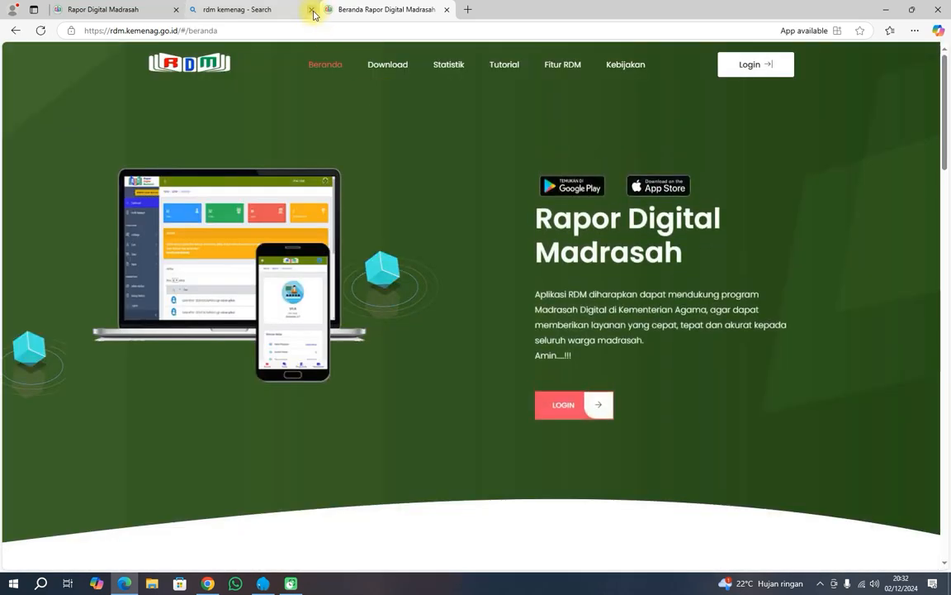
Close the Bing results tab and open the RDM portal's Download page.
{"action": "left_click", "coordinate": [311, 10]}
{"action": "scroll", "coordinate": [442, 349], "scroll_direction": "down", "scroll_amount": 3}
{"action": "scroll", "coordinate": [441, 348], "scroll_direction": "down", "scroll_amount": 5}
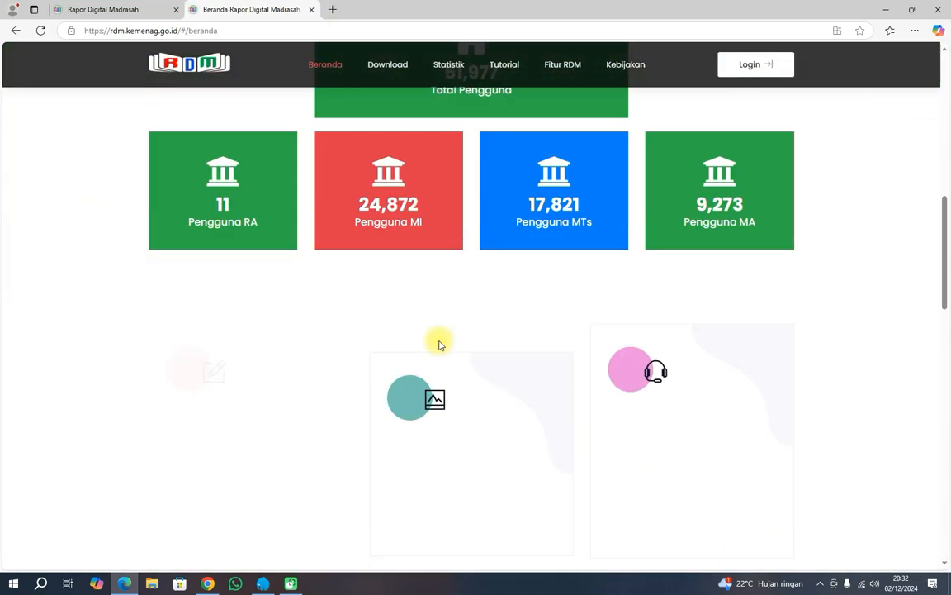
{"action": "scroll", "coordinate": [437, 340], "scroll_direction": "up", "scroll_amount": 3}
{"action": "scroll", "coordinate": [439, 330], "scroll_direction": "up", "scroll_amount": 3}
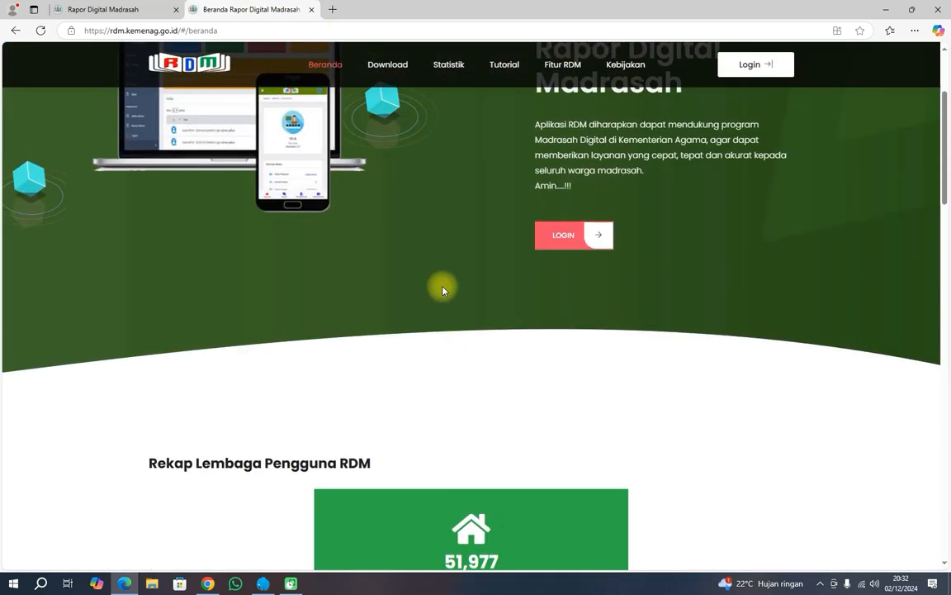
{"action": "left_click", "coordinate": [395, 65]}
{"action": "scroll", "coordinate": [414, 294], "scroll_direction": "down", "scroll_amount": 2}
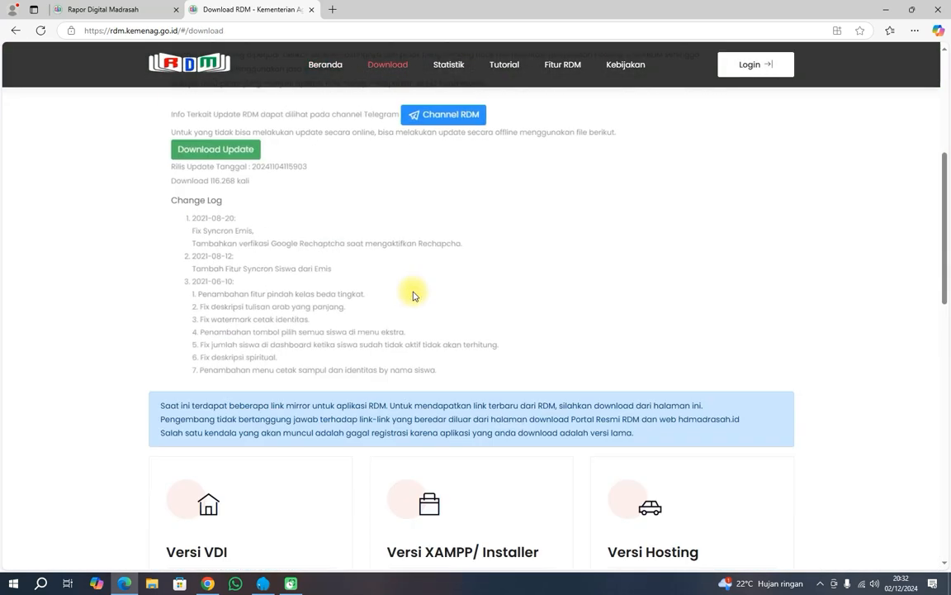
{"action": "scroll", "coordinate": [409, 293], "scroll_direction": "up", "scroll_amount": 1}
{"action": "scroll", "coordinate": [406, 289], "scroll_direction": "down", "scroll_amount": 5}
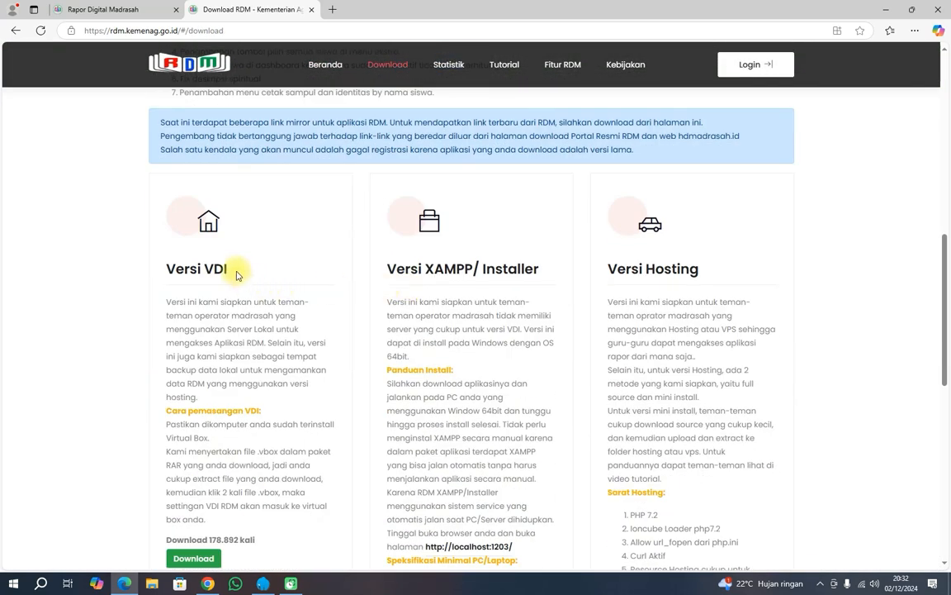
Review the Versi VDI, XAMPP/Installer and Hosting headings, then open a blank new tab.
{"action": "left_click_drag", "start_coordinate": [238, 272], "coordinate": [165, 269]}
{"action": "left_click_drag", "start_coordinate": [383, 272], "coordinate": [552, 269]}
{"action": "left_click_drag", "start_coordinate": [608, 279], "coordinate": [699, 270]}
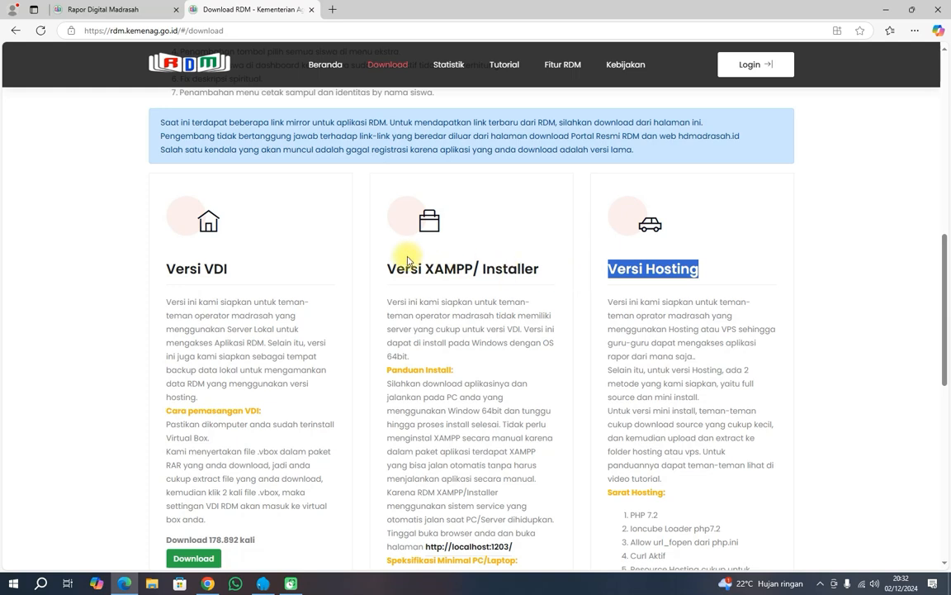
{"action": "left_click_drag", "start_coordinate": [241, 272], "coordinate": [165, 277]}
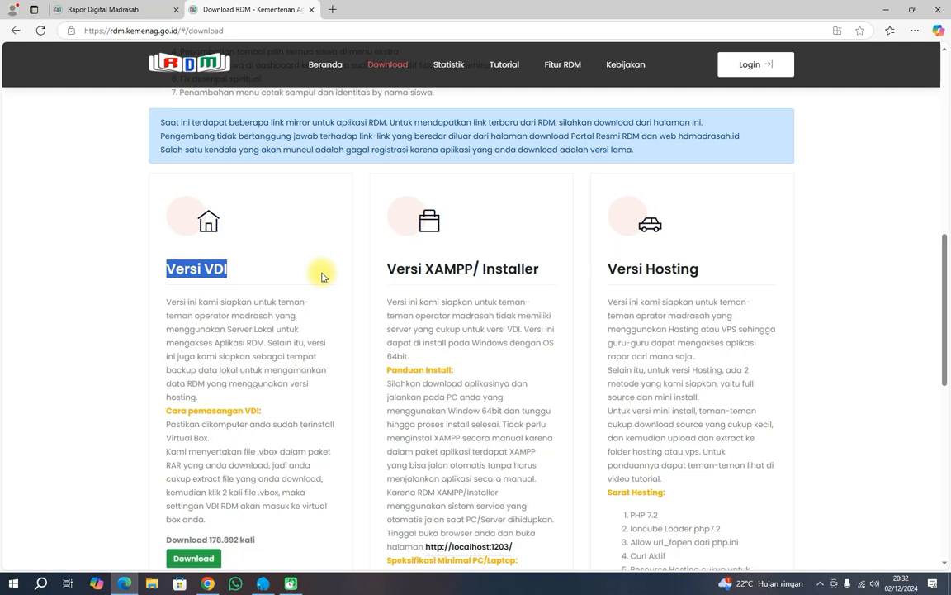
{"action": "left_click_drag", "start_coordinate": [386, 271], "coordinate": [555, 275]}
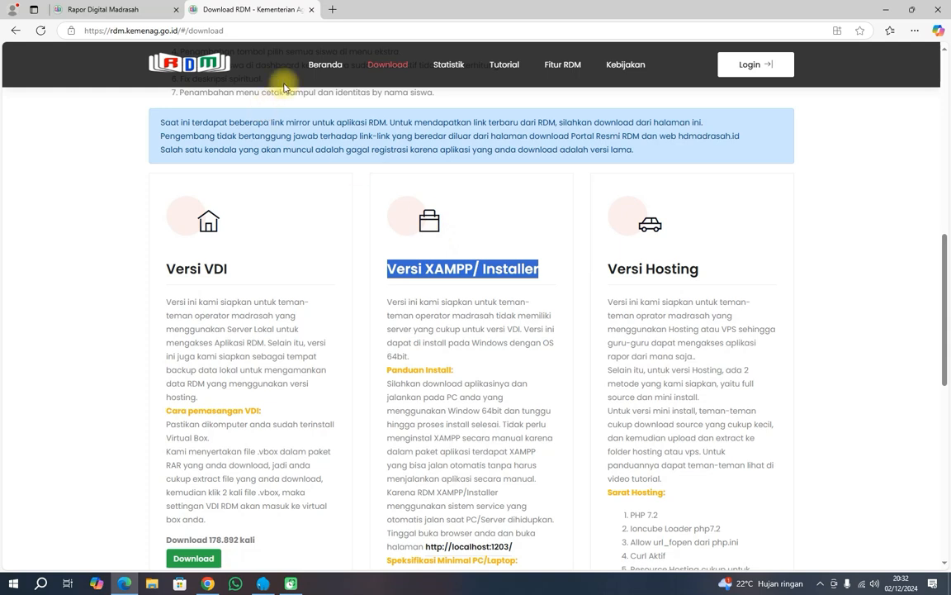
{"action": "left_click", "coordinate": [333, 9]}
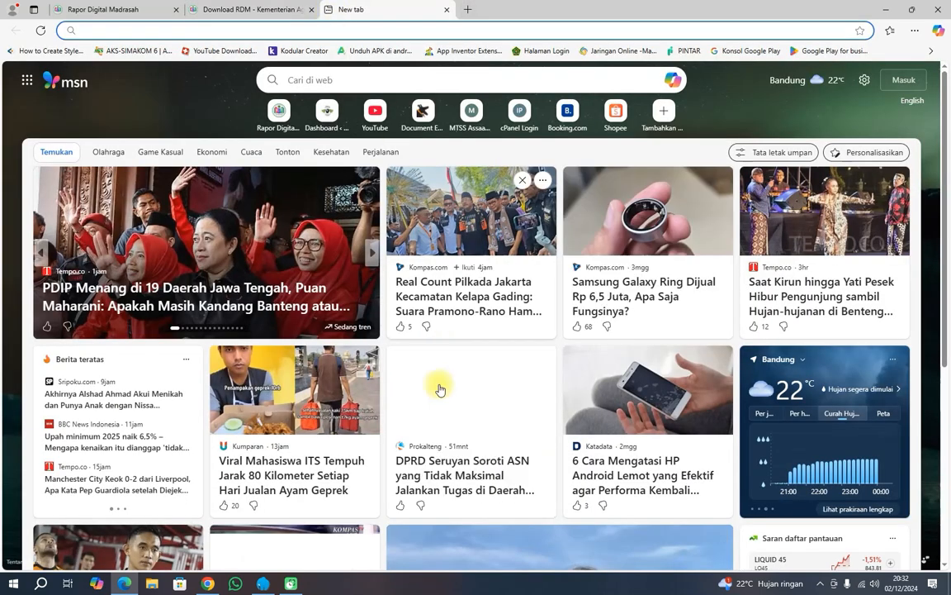
Launch phpMyAdmin from Laragon and close the empty and Download RDM tabs.
{"action": "left_click", "coordinate": [274, 584]}
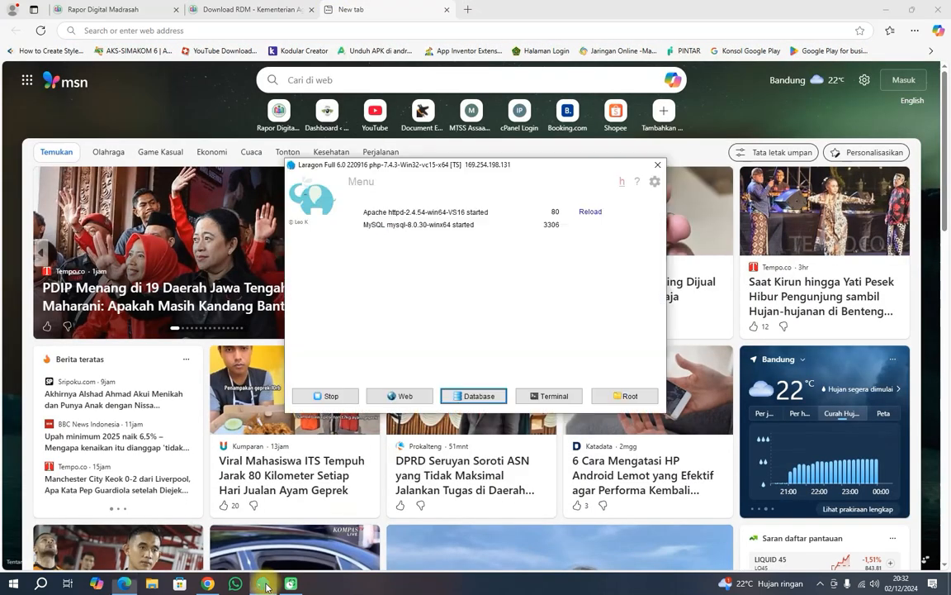
{"action": "left_click", "coordinate": [473, 396]}
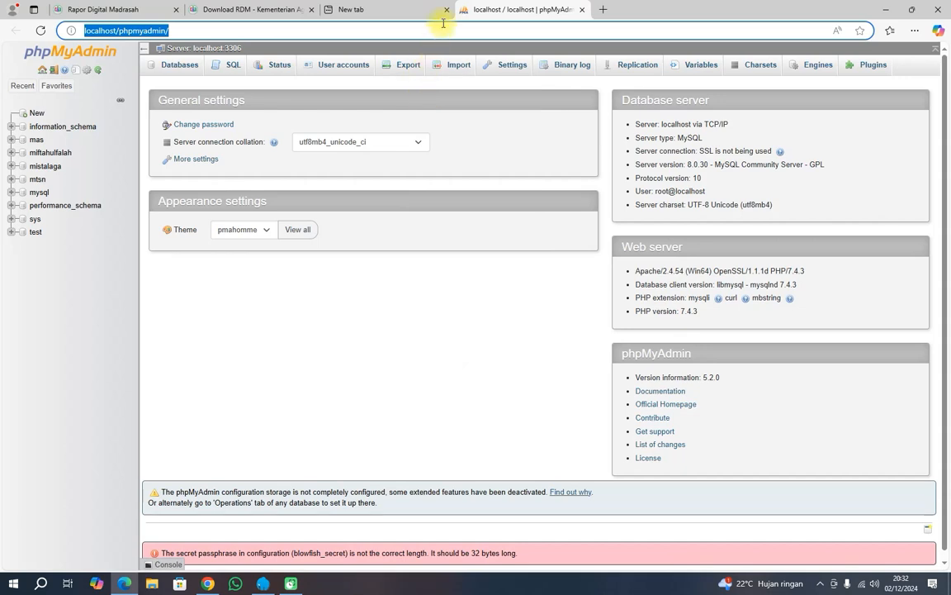
{"action": "left_click", "coordinate": [445, 10]}
{"action": "left_click", "coordinate": [311, 10]}
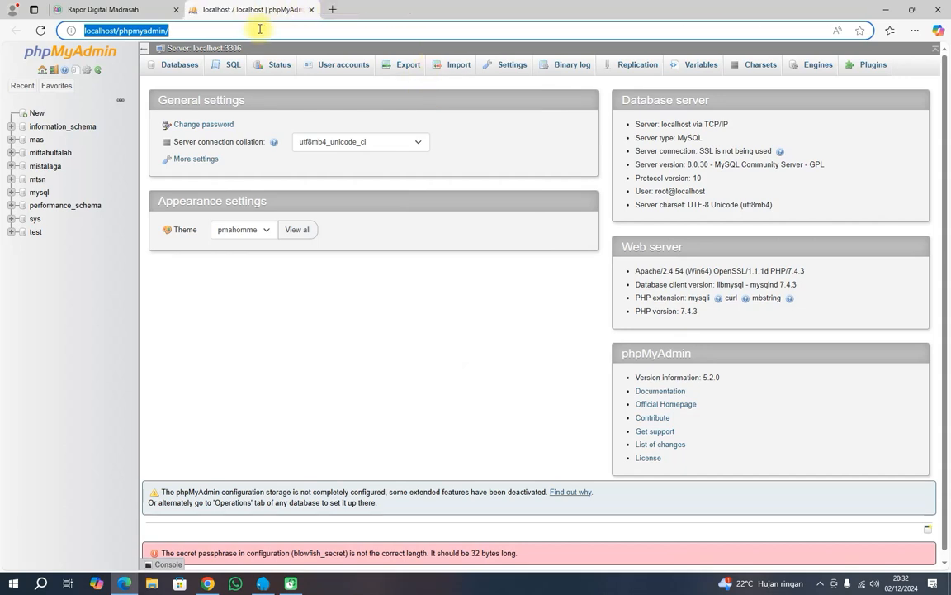
Expand the mistalaga database and browse its e_siswa table.
{"action": "left_click", "coordinate": [53, 169]}
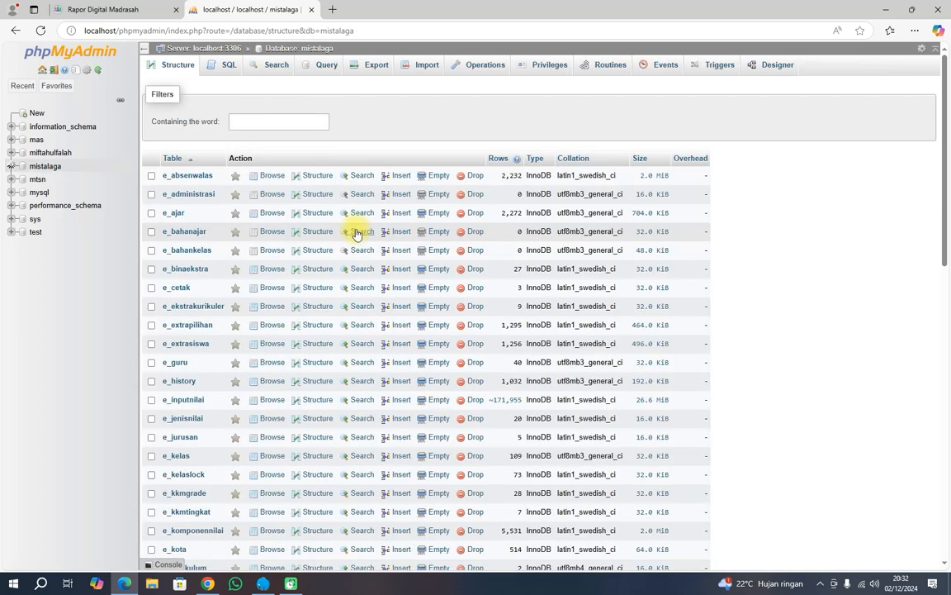
{"action": "scroll", "coordinate": [323, 444], "scroll_direction": "down", "scroll_amount": 10}
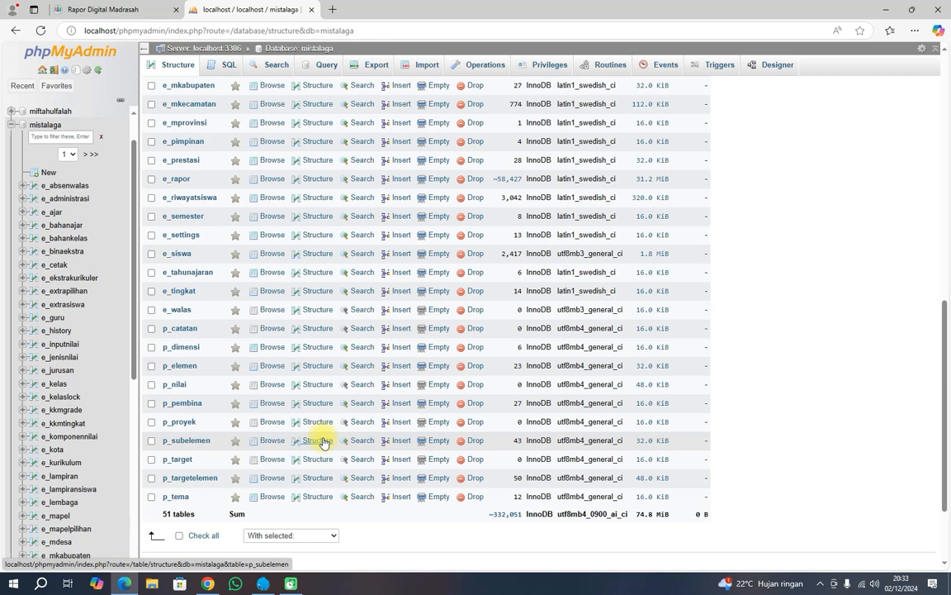
{"action": "scroll", "coordinate": [96, 410], "scroll_direction": "down", "scroll_amount": 3}
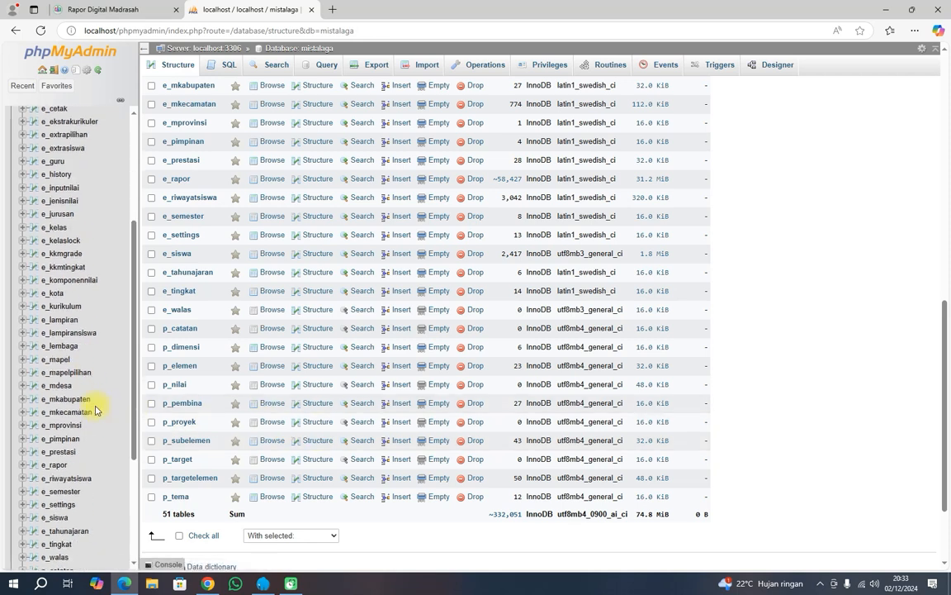
{"action": "scroll", "coordinate": [85, 413], "scroll_direction": "down", "scroll_amount": 3}
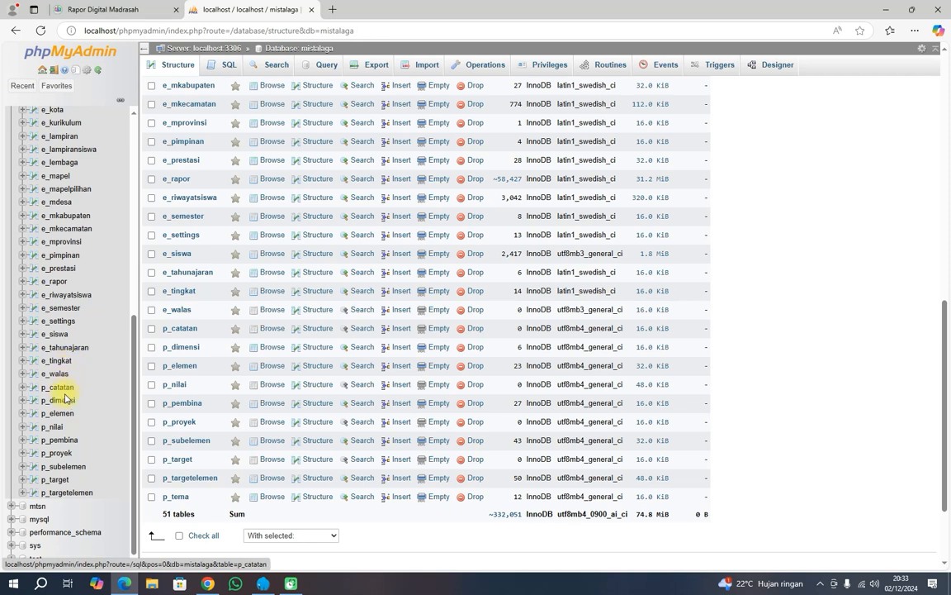
{"action": "left_click", "coordinate": [58, 334]}
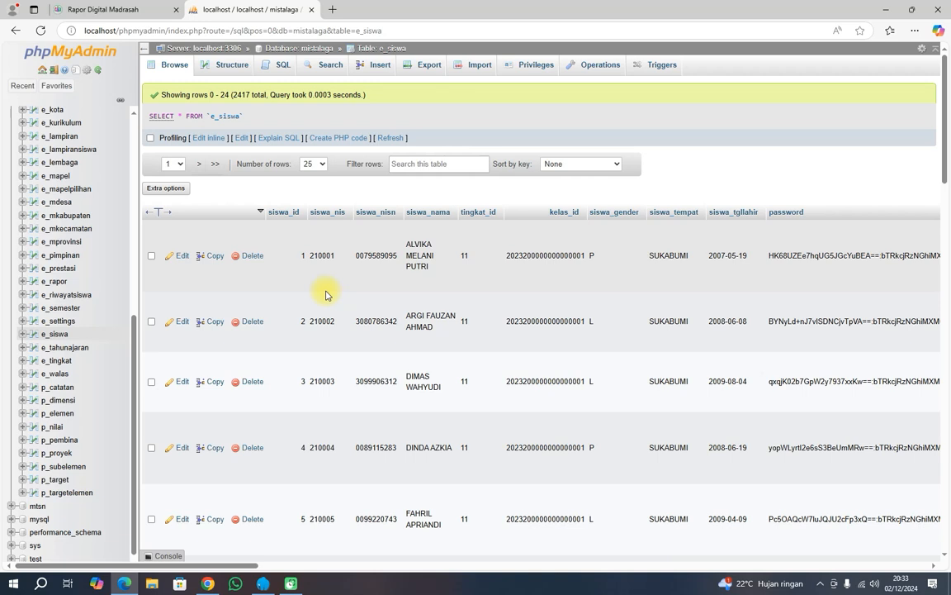
Inspect the first student's kelas_id, reload the e_siswa table, then close the phpMyAdmin tab.
{"action": "left_click_drag", "start_coordinate": [507, 256], "coordinate": [527, 258]}
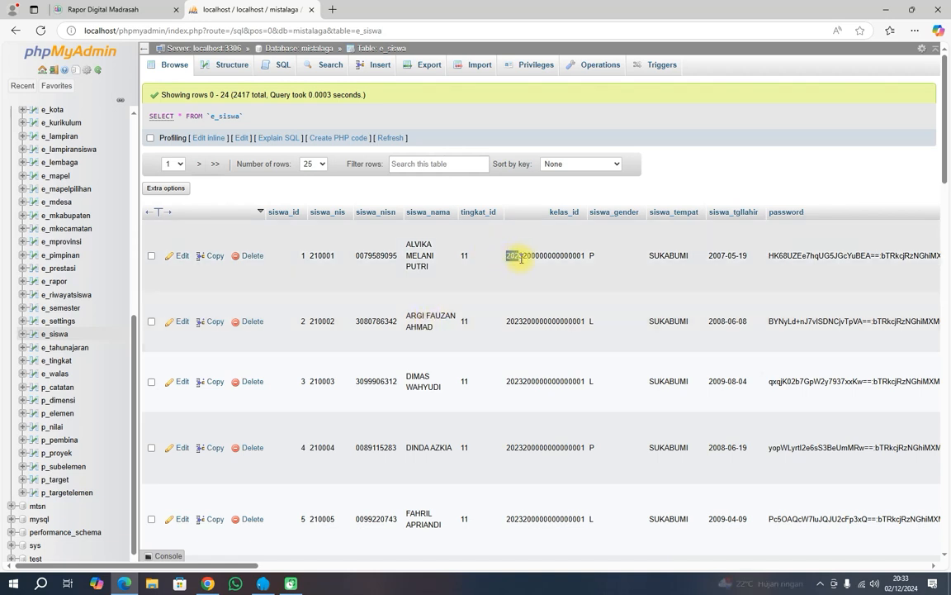
{"action": "mouse_move", "coordinate": [523, 262]}
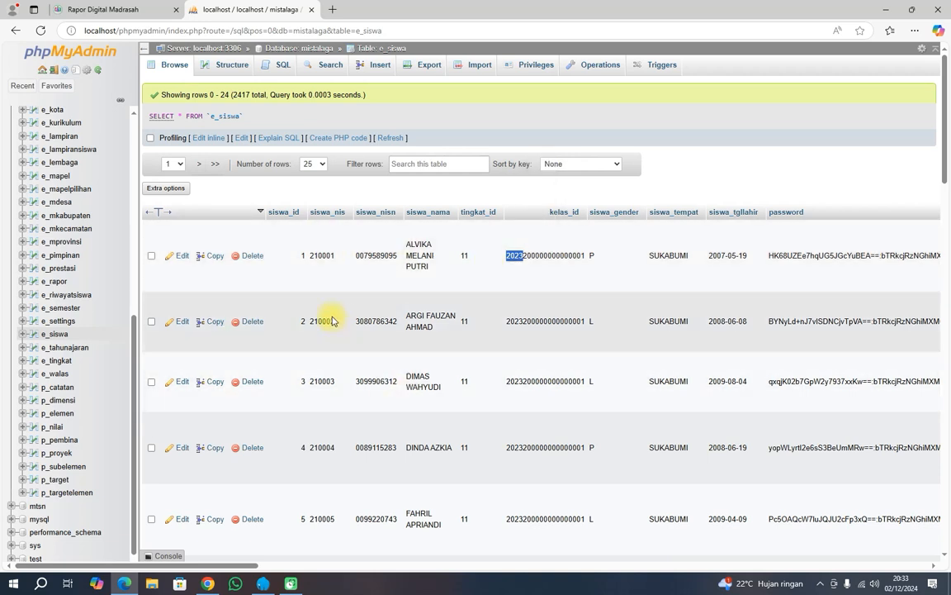
{"action": "left_click", "coordinate": [60, 335]}
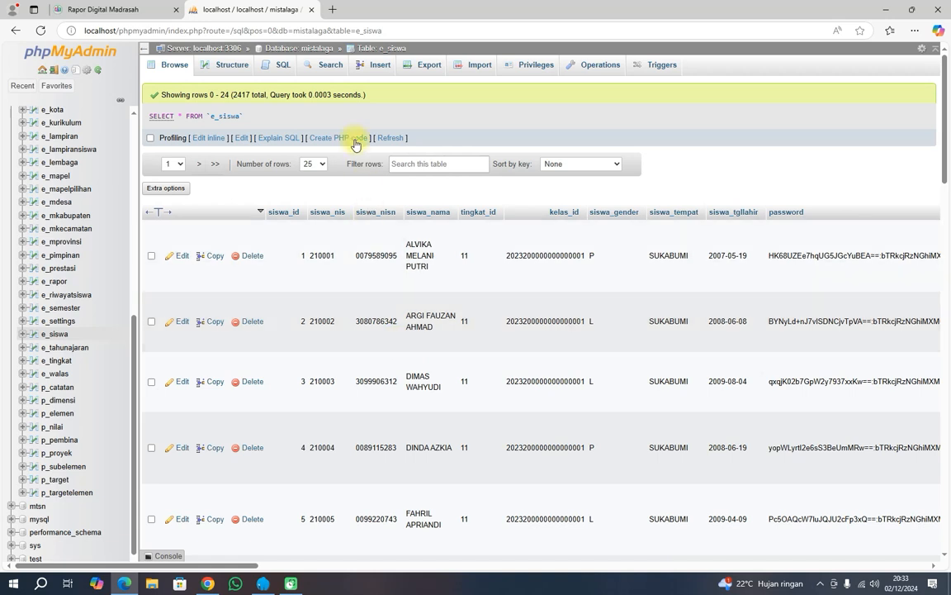
{"action": "left_click", "coordinate": [312, 10]}
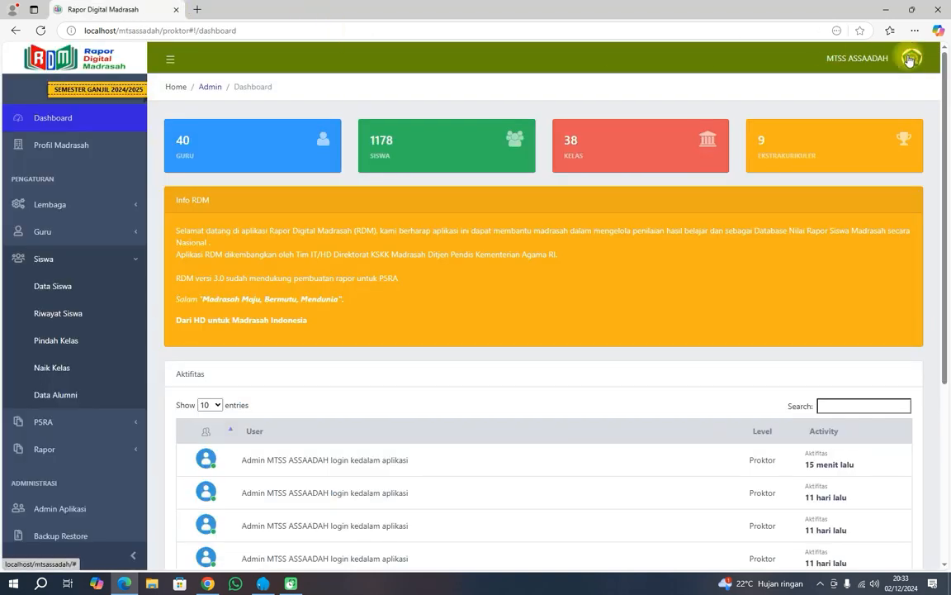
Log out and log back in with the saved admin username and its password.
{"action": "left_click", "coordinate": [910, 61]}
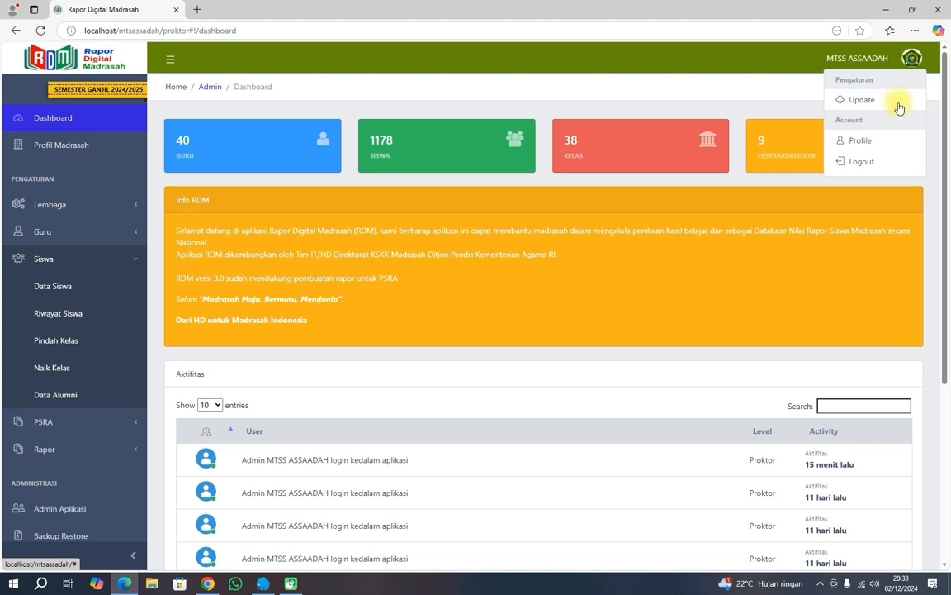
{"action": "left_click", "coordinate": [861, 167]}
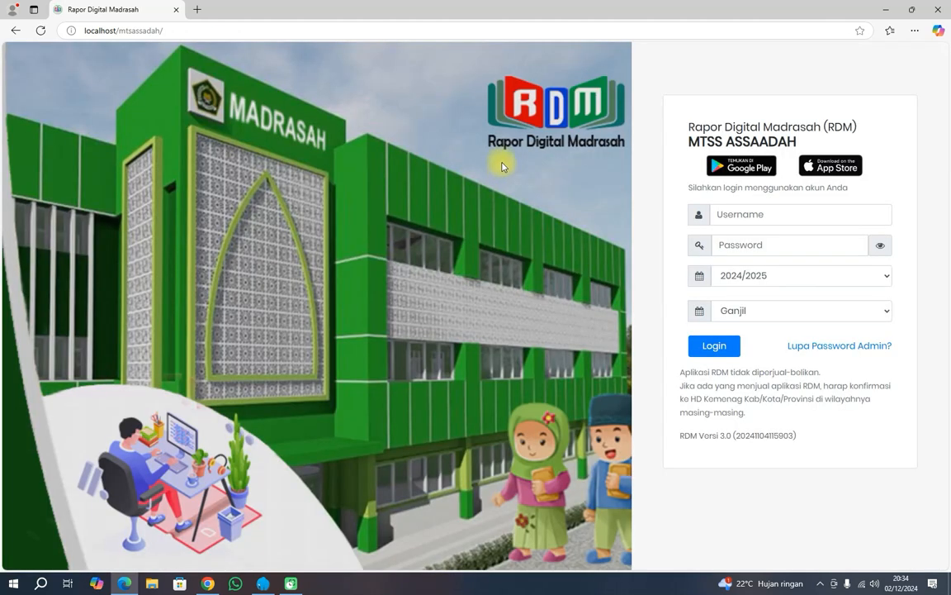
{"action": "left_click", "coordinate": [730, 214]}
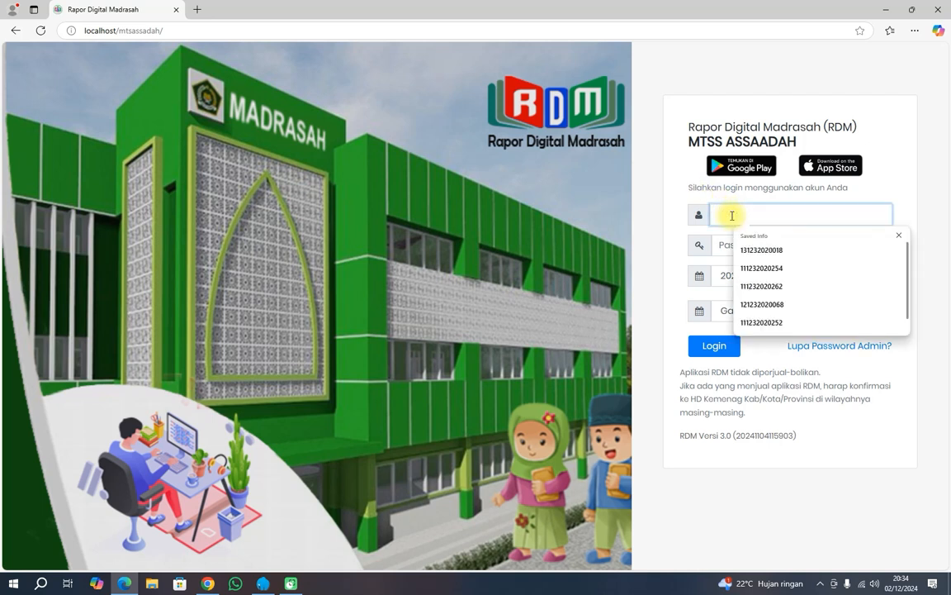
{"action": "left_click", "coordinate": [754, 250]}
{"action": "left_click", "coordinate": [735, 249]}
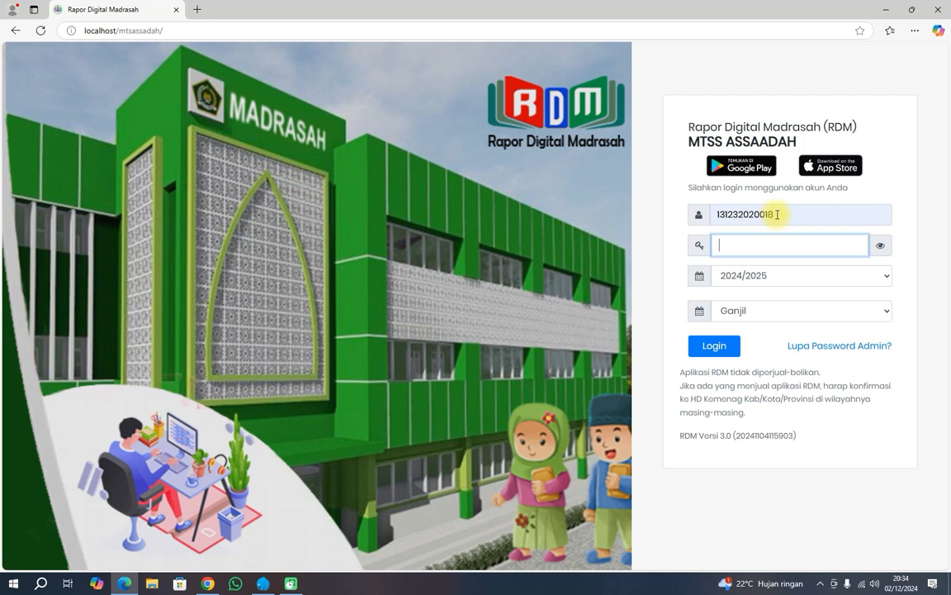
{"action": "left_click_drag", "start_coordinate": [778, 214], "coordinate": [701, 218]}
{"action": "type", "text": "1212"}
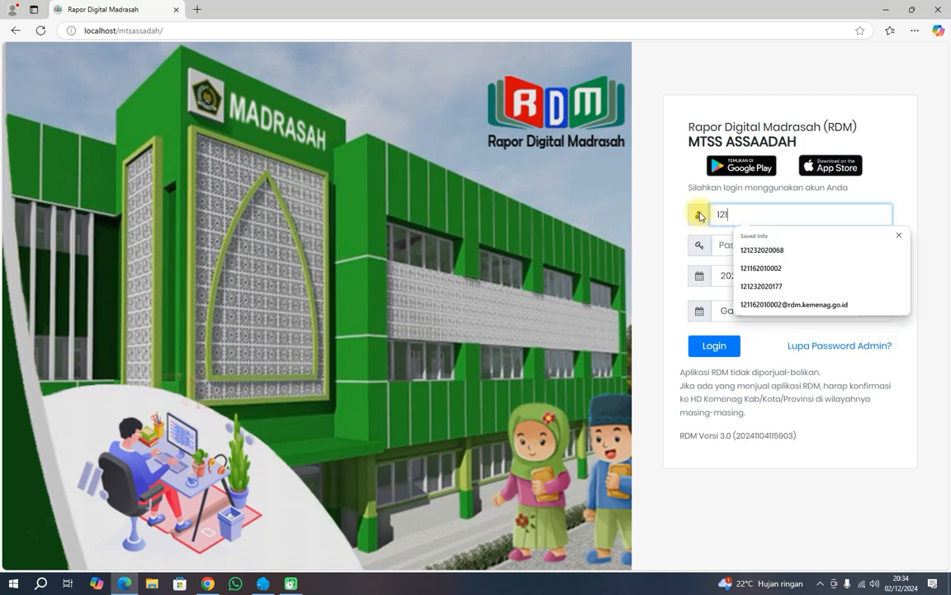
{"action": "left_click", "coordinate": [745, 249]}
{"action": "left_click", "coordinate": [734, 248]}
{"action": "type", "text": "••"}
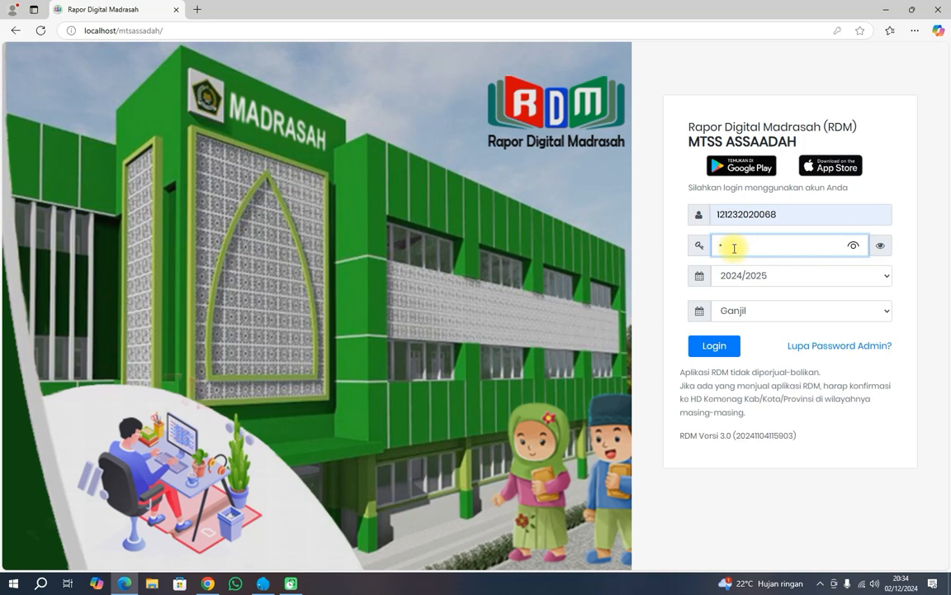
{"action": "type", "text": "••••••••"}
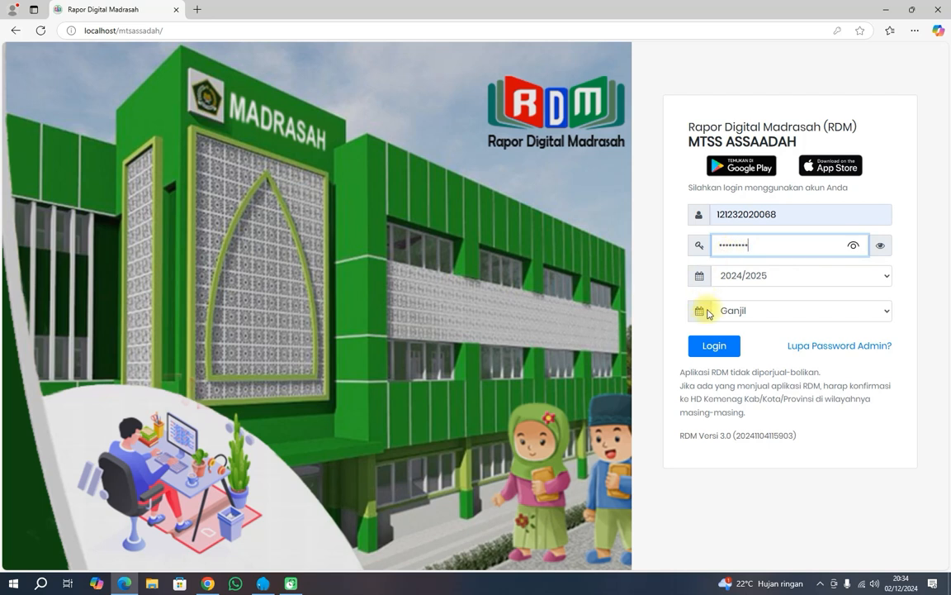
{"action": "left_click", "coordinate": [716, 348]}
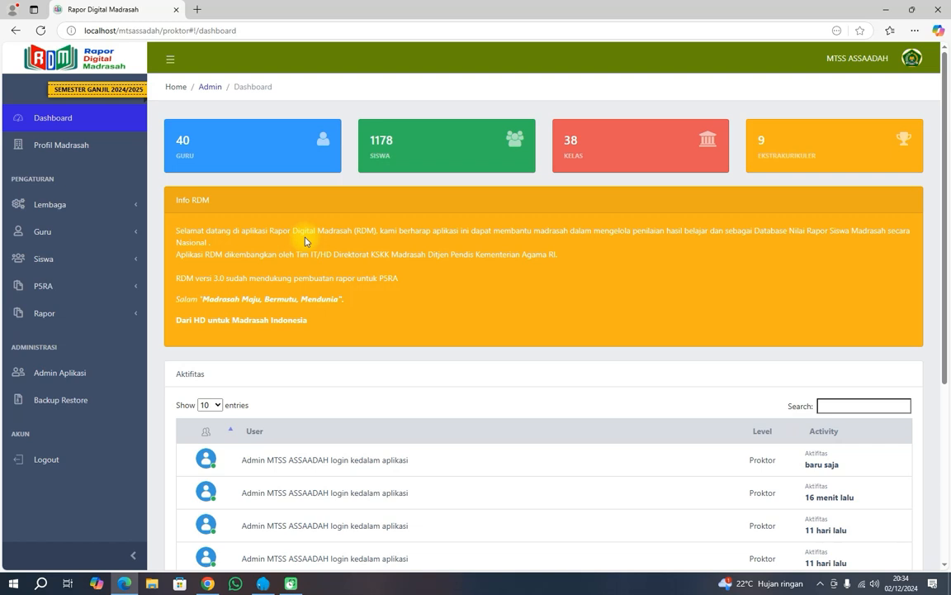
Create the full 'Backup Semua' backup (2.21 MB), log out of RDM, and bring up Laragon.
{"action": "left_click", "coordinate": [79, 402]}
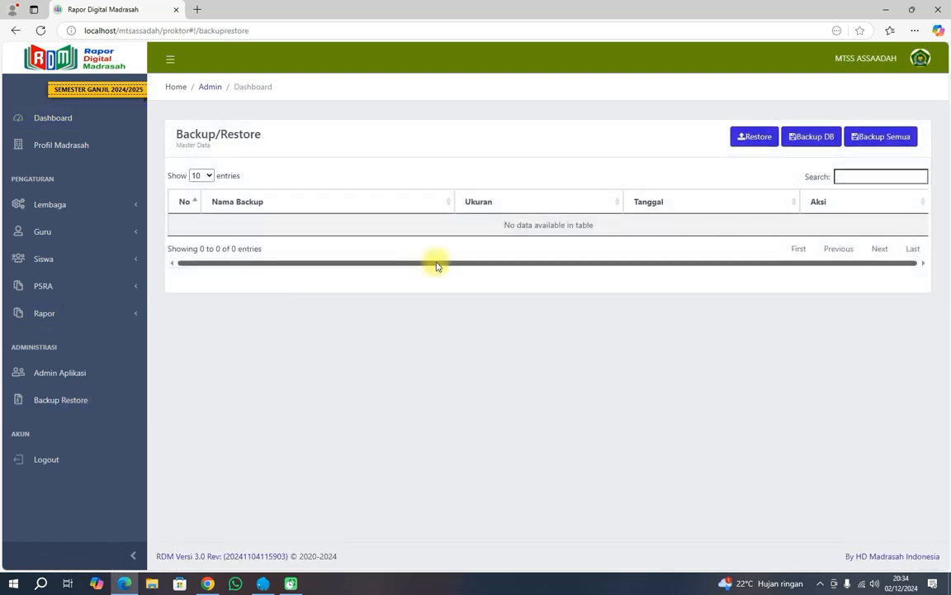
{"action": "left_click", "coordinate": [892, 137]}
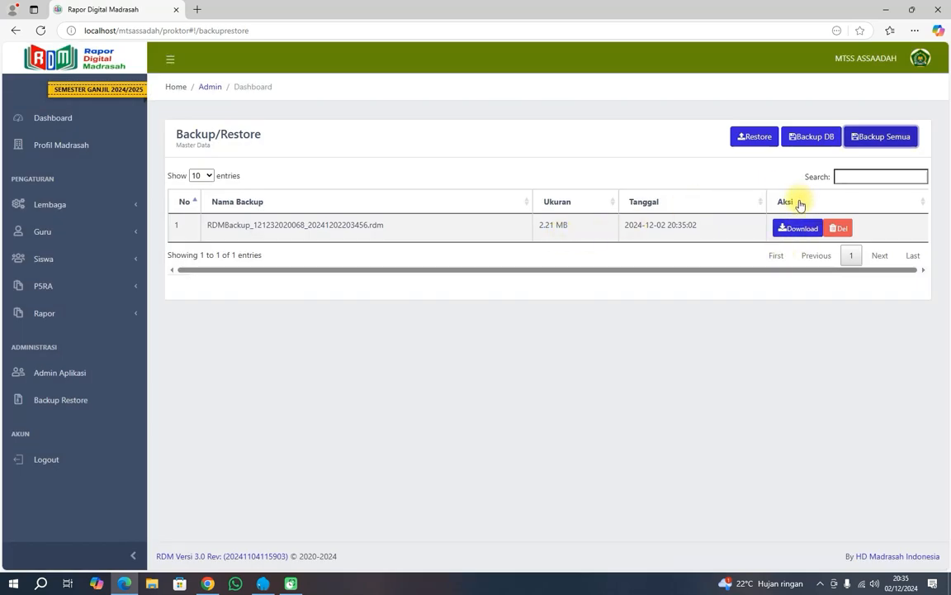
{"action": "left_click", "coordinate": [920, 58]}
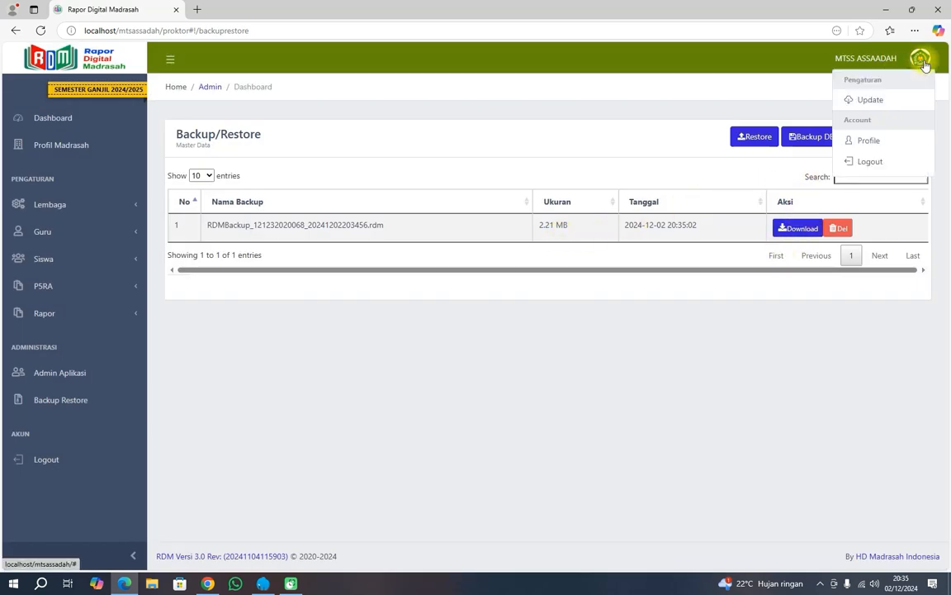
{"action": "left_click", "coordinate": [899, 161]}
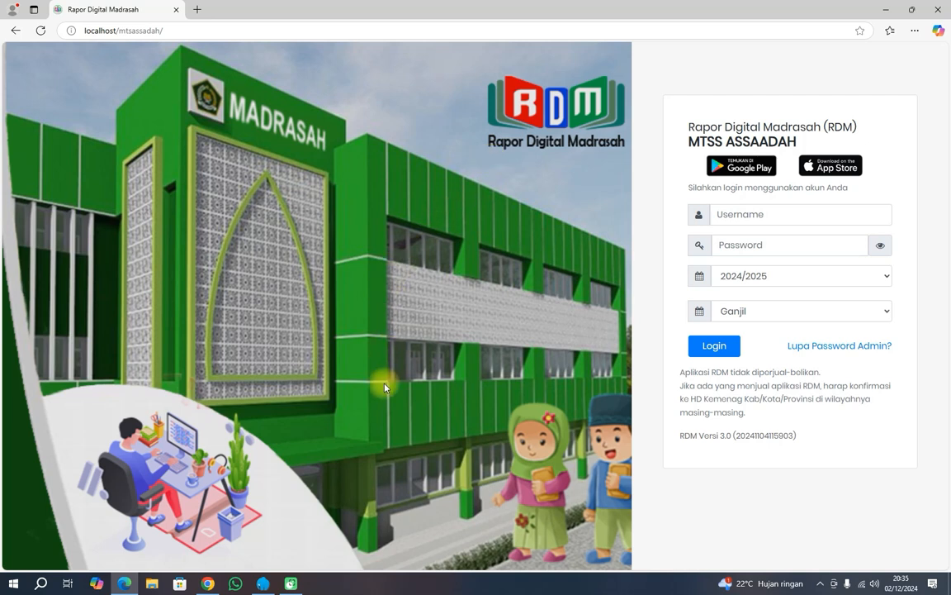
{"action": "left_click", "coordinate": [263, 583]}
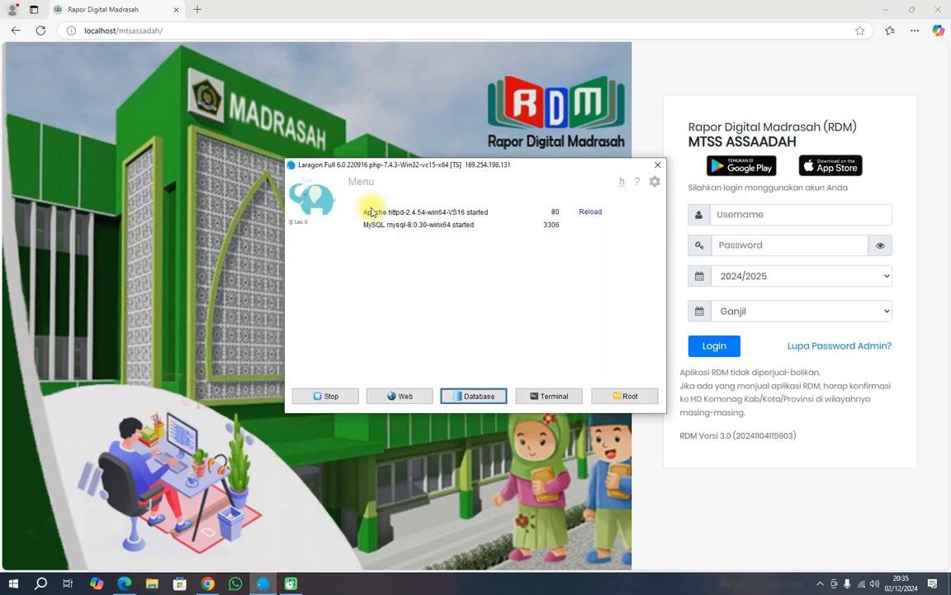
Browse into the xampp56 folder on Local Disk (C:) and back, then minimize File Explorer.
{"action": "left_click", "coordinate": [157, 584]}
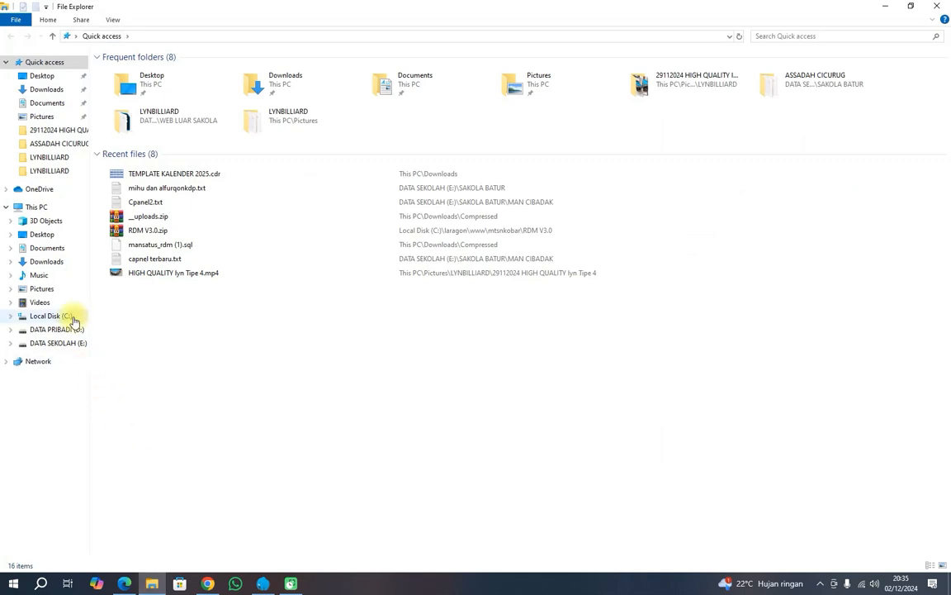
{"action": "left_click", "coordinate": [71, 316]}
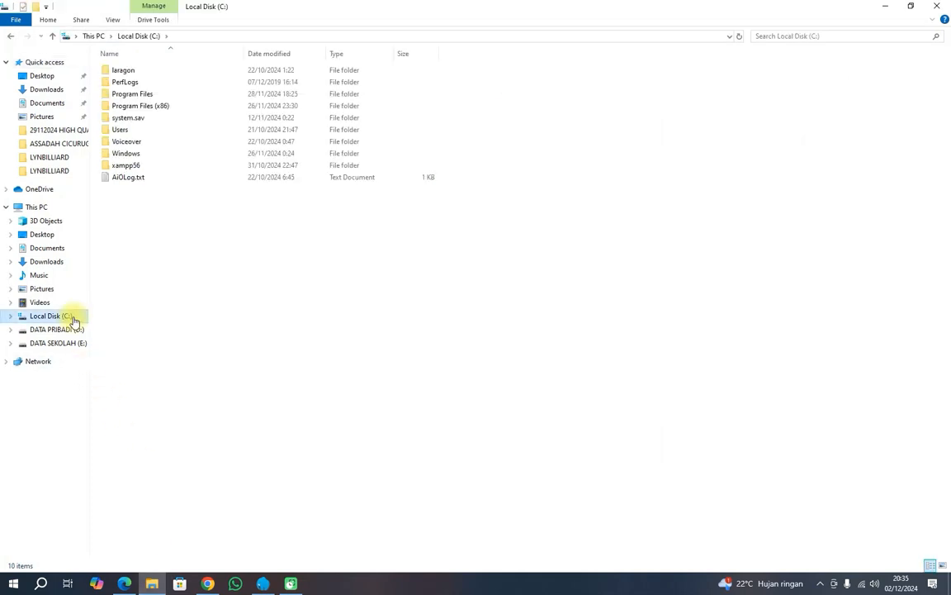
{"action": "left_click", "coordinate": [121, 166]}
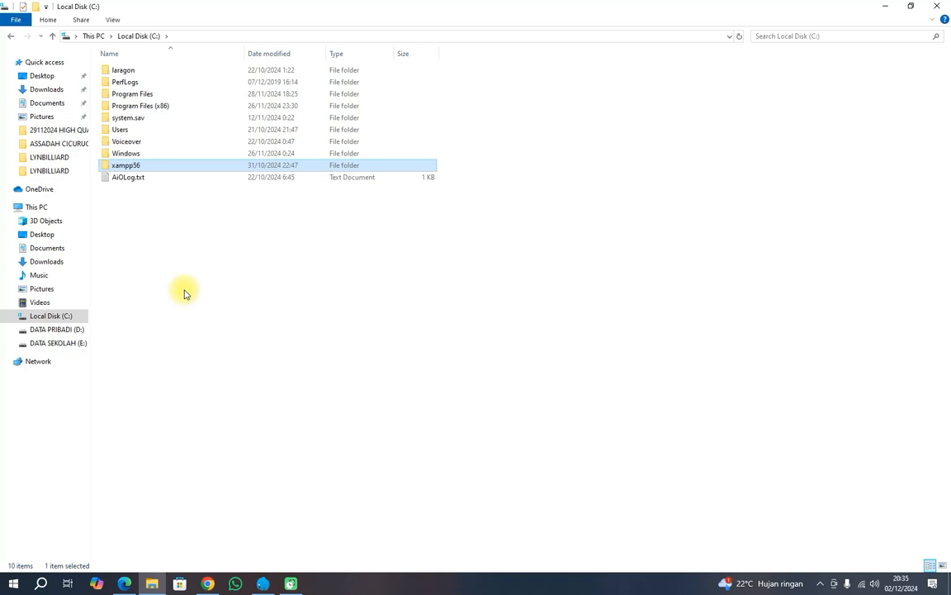
{"action": "double_click", "coordinate": [132, 166]}
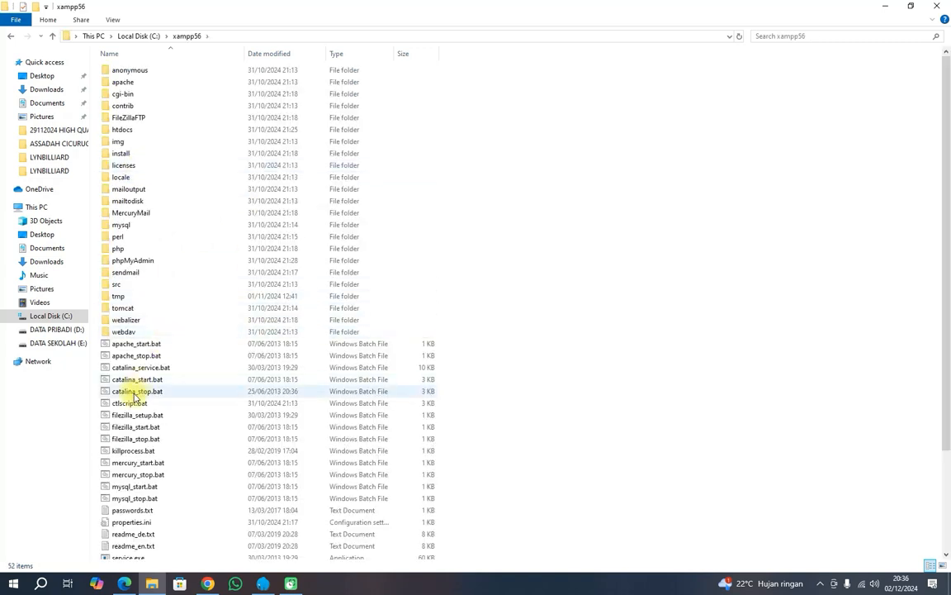
{"action": "scroll", "coordinate": [132, 393], "scroll_direction": "down", "scroll_amount": 3}
{"action": "scroll", "coordinate": [128, 390], "scroll_direction": "up", "scroll_amount": 3}
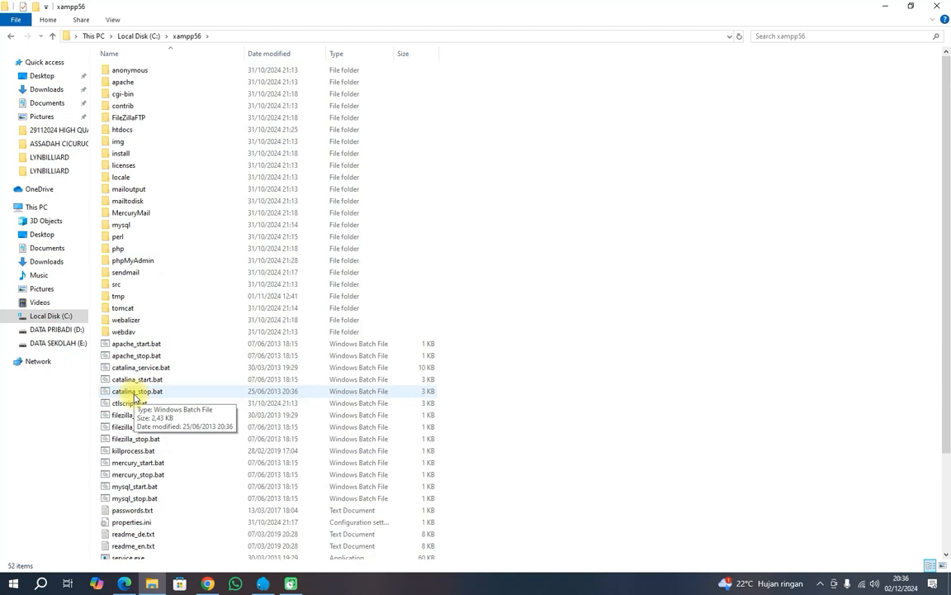
{"action": "left_click", "coordinate": [10, 36]}
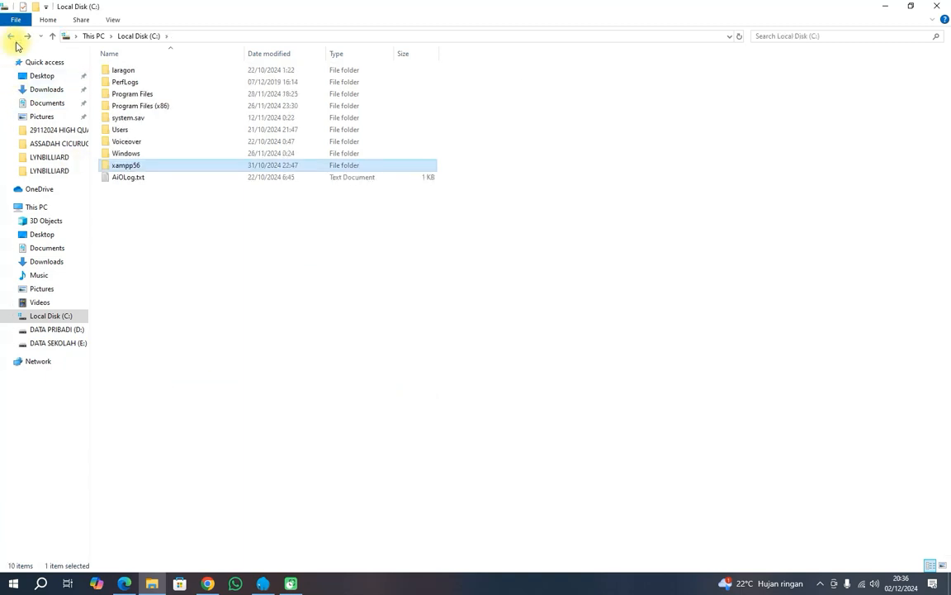
{"action": "left_click", "coordinate": [123, 71]}
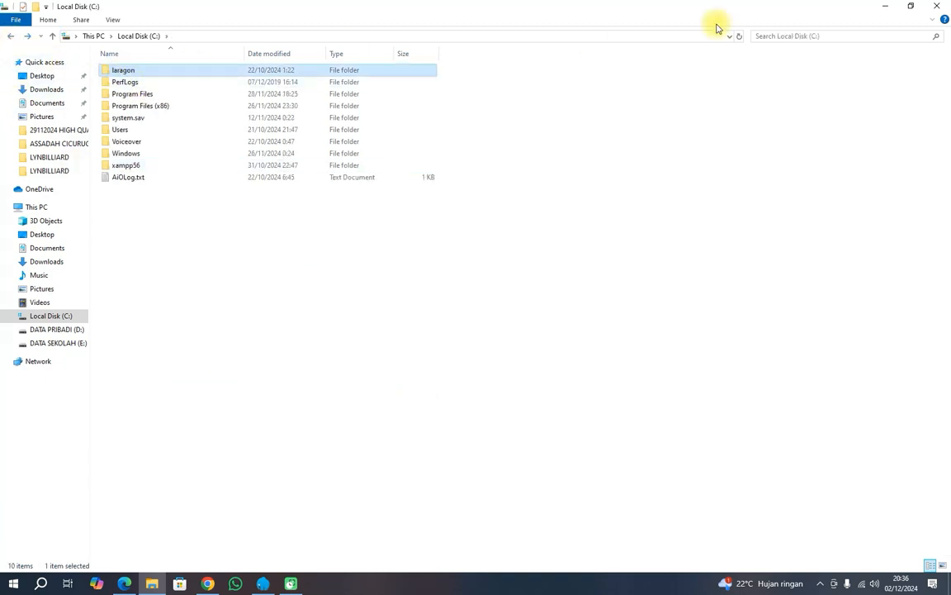
{"action": "left_click", "coordinate": [132, 165]}
{"action": "left_click", "coordinate": [888, 13]}
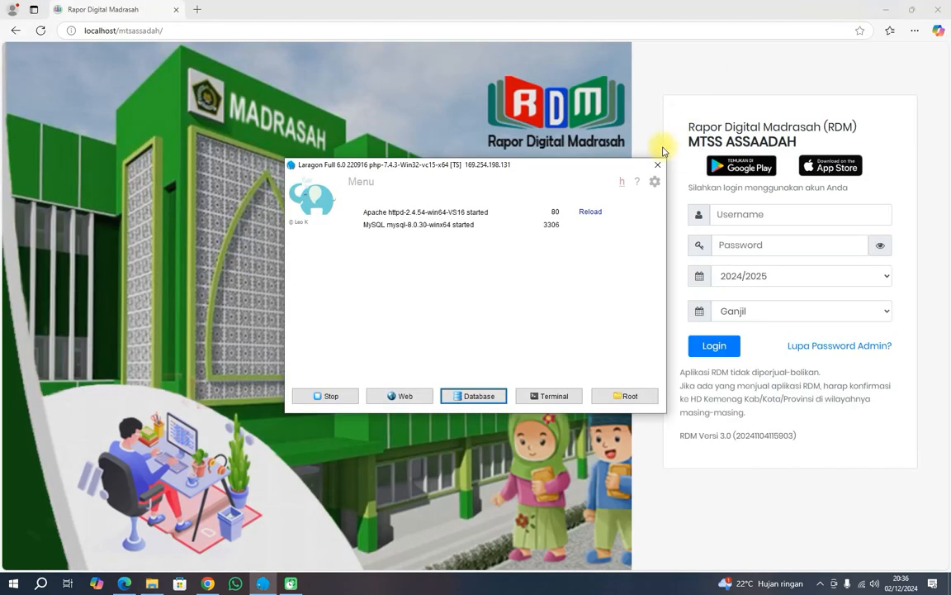
Open phpMyAdmin from Laragon's Database button, then close its browser tab.
{"action": "left_click", "coordinate": [459, 394]}
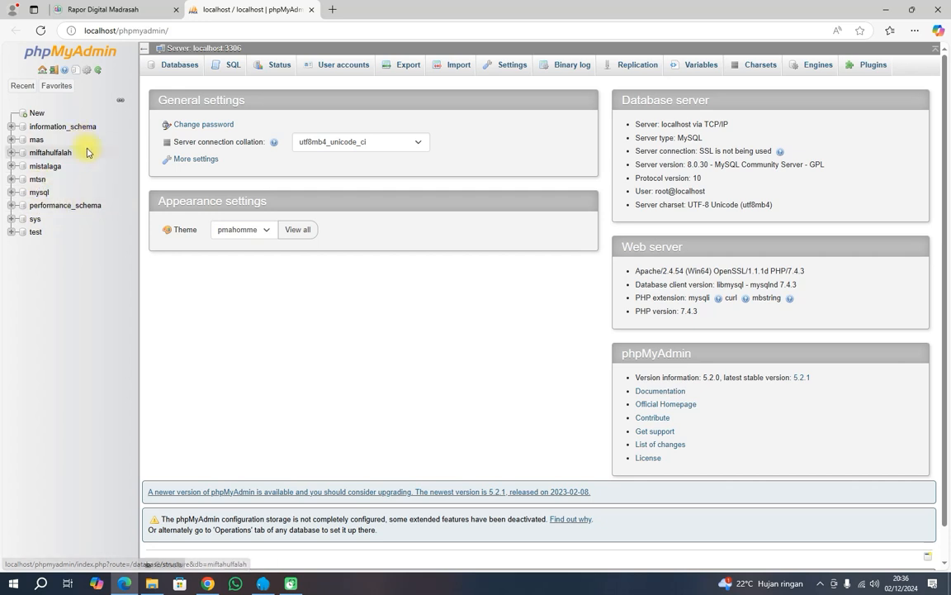
{"action": "left_click", "coordinate": [311, 9]}
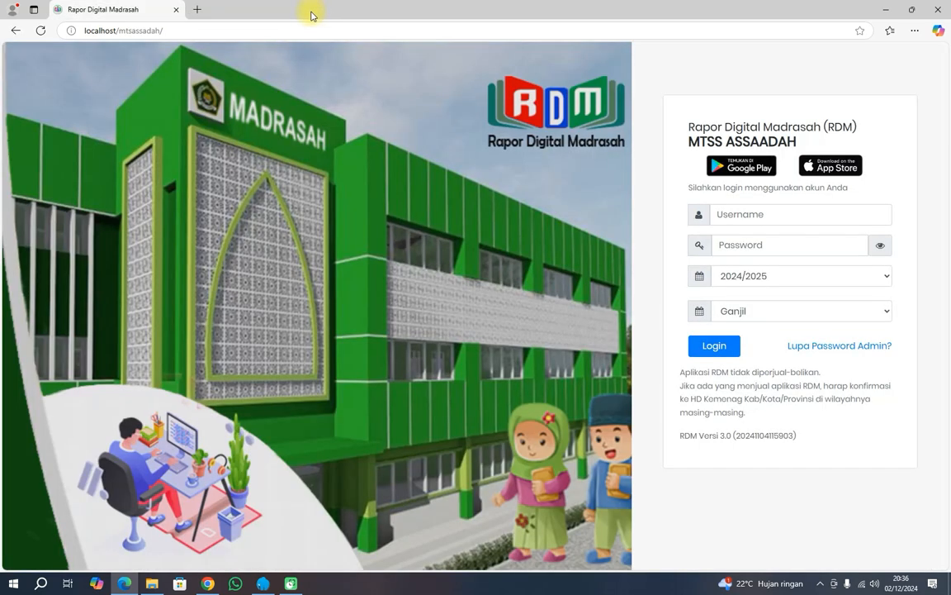